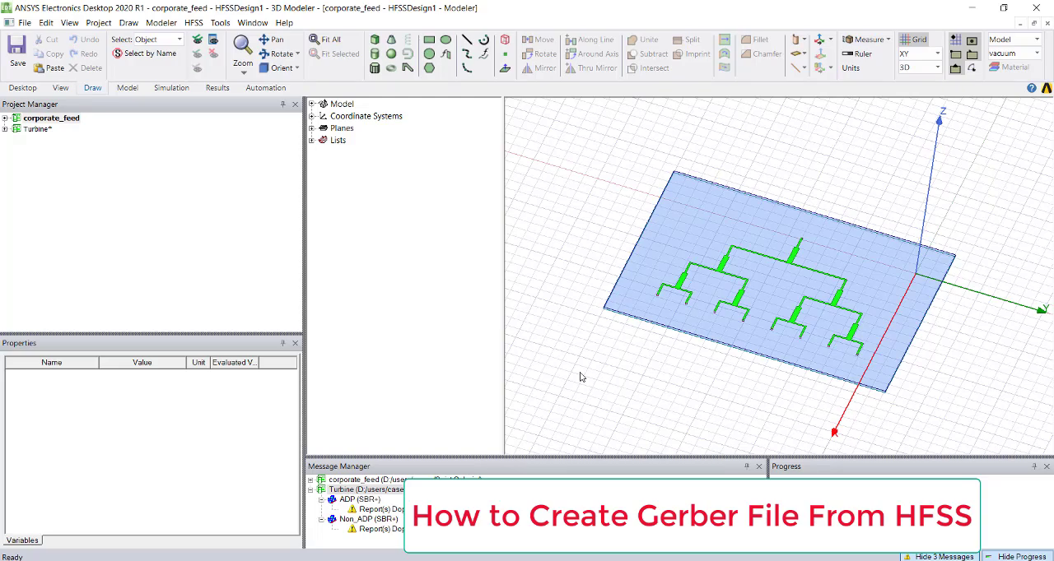
- Examine the corporate feed network and its substrate from several angles and up close
alt+drag(918, 391, 857, 372)
scroll(952, 329, up, 4)
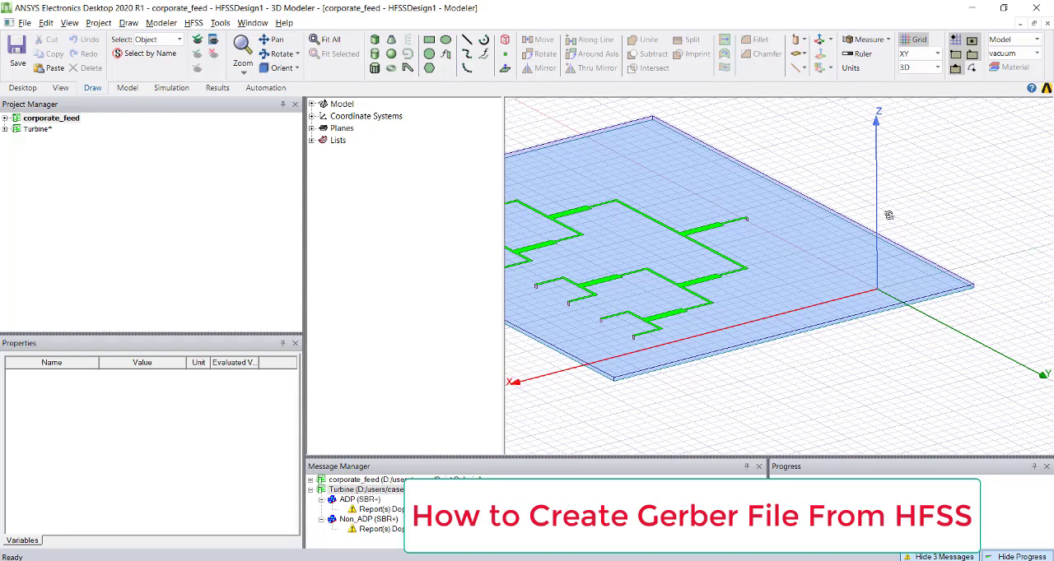
shift+drag(806, 229, 837, 306)
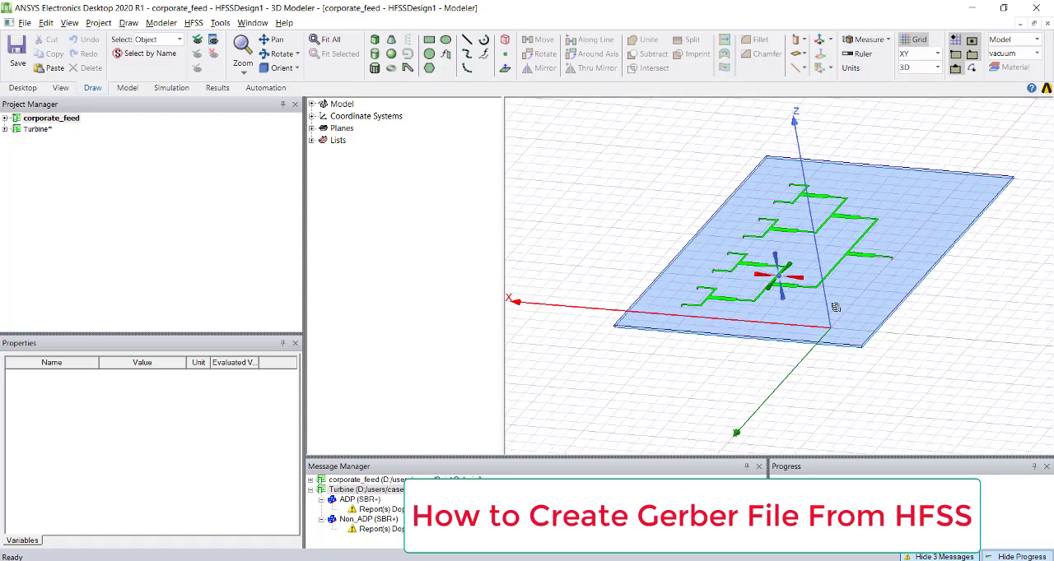
scroll(804, 330, up, 3)
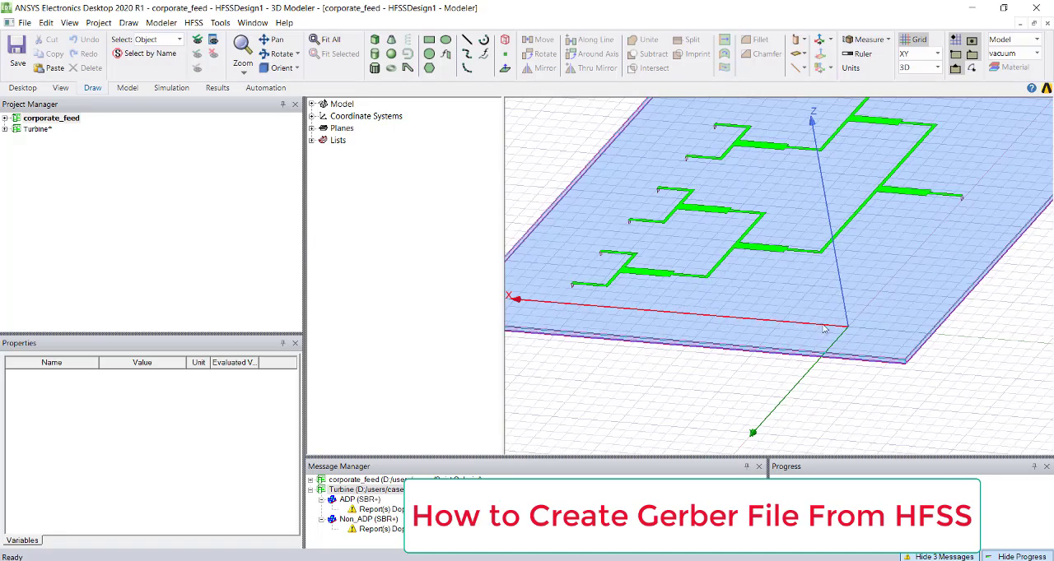
scroll(824, 338, up, 3)
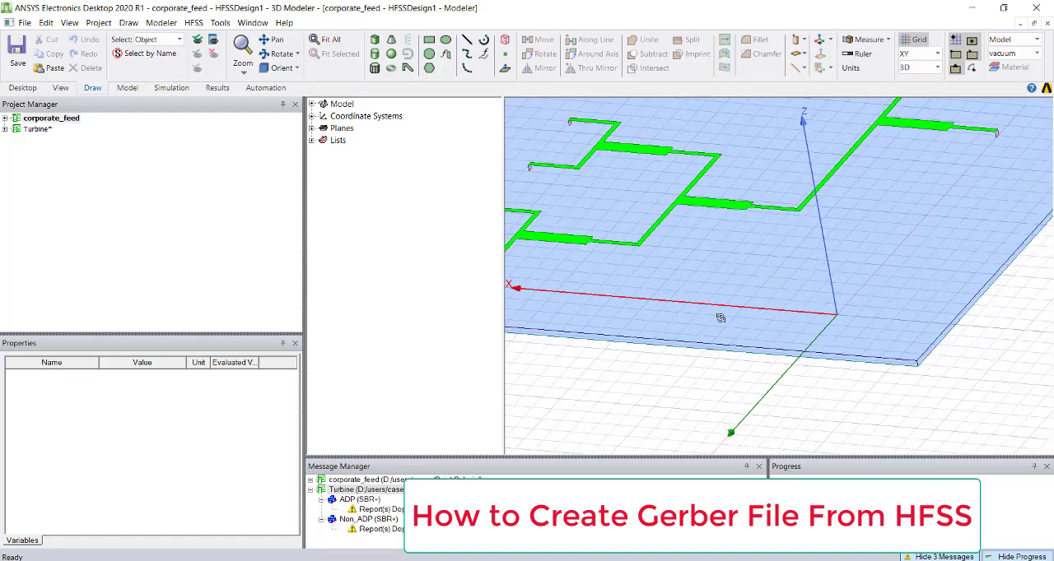
scroll(755, 334, down, 5)
mouse_move(735, 342)
middle_down()
mouse_move(782, 348)
mouse_move(755, 332)
middle_up()
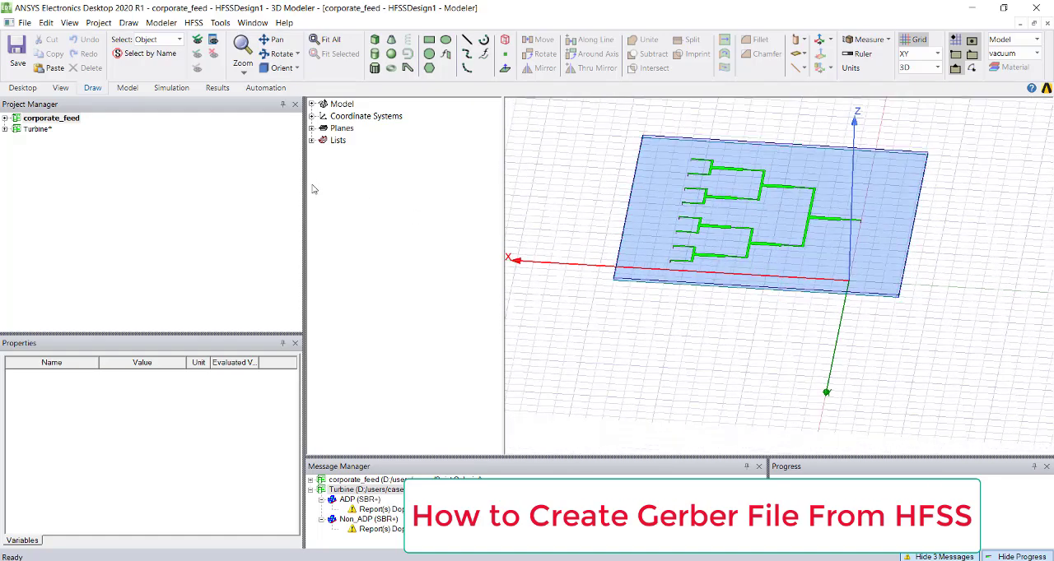
- Check the file types offered by the modeler's export for a Gerber format, leaving without exporting
click(265, 201)
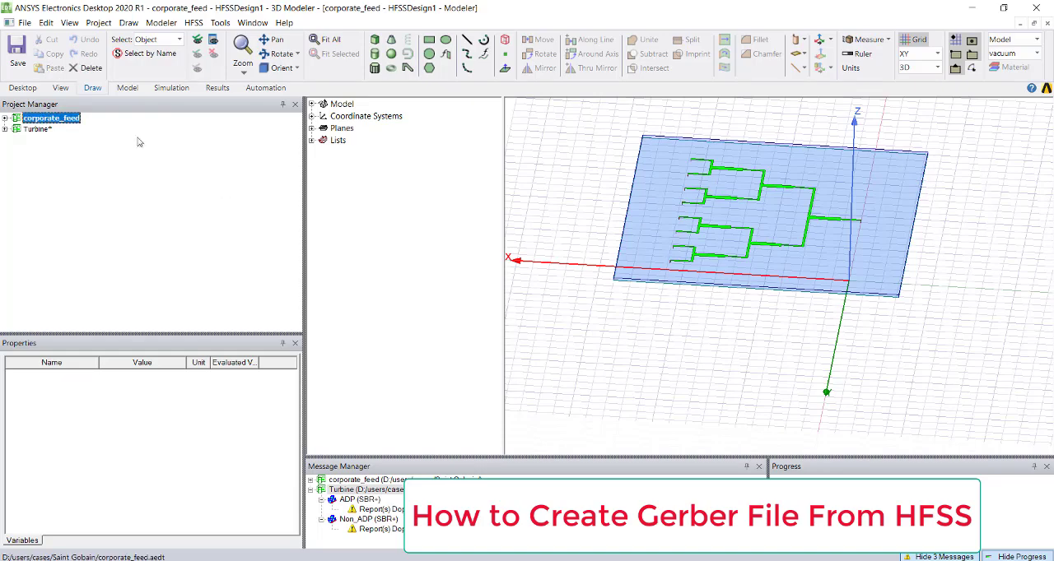
click(162, 22)
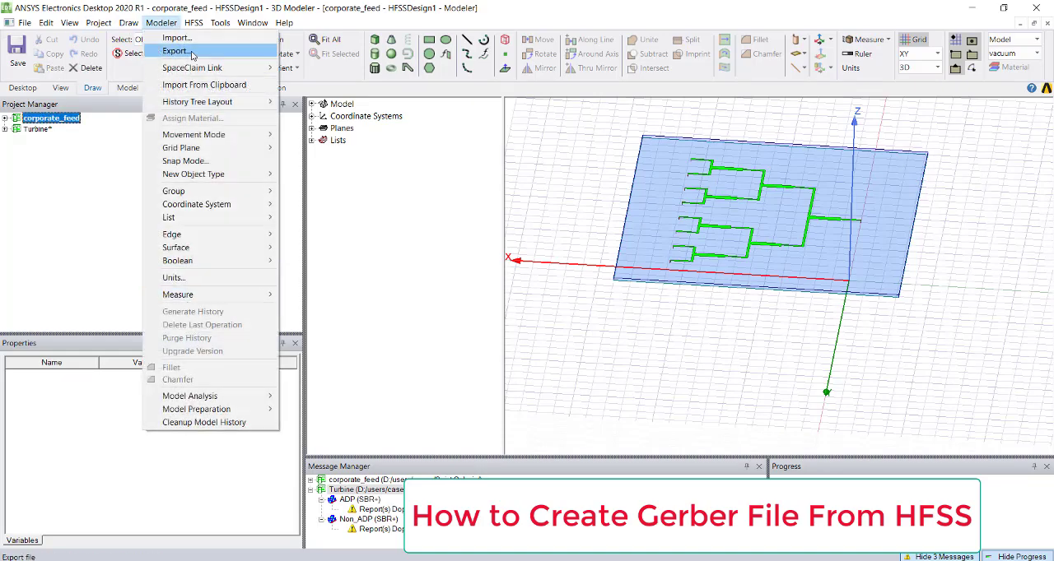
click(560, 219)
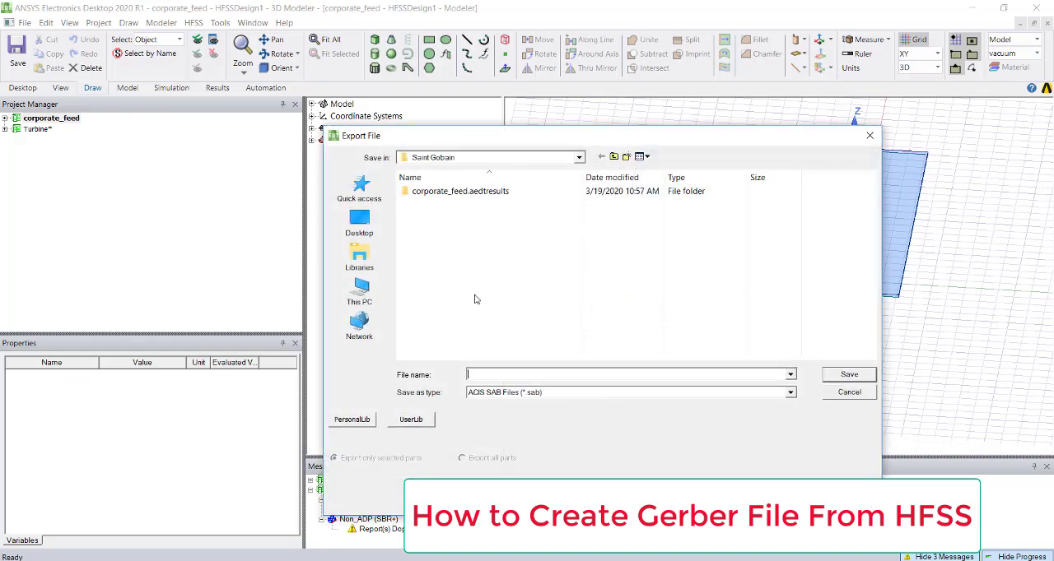
click(518, 393)
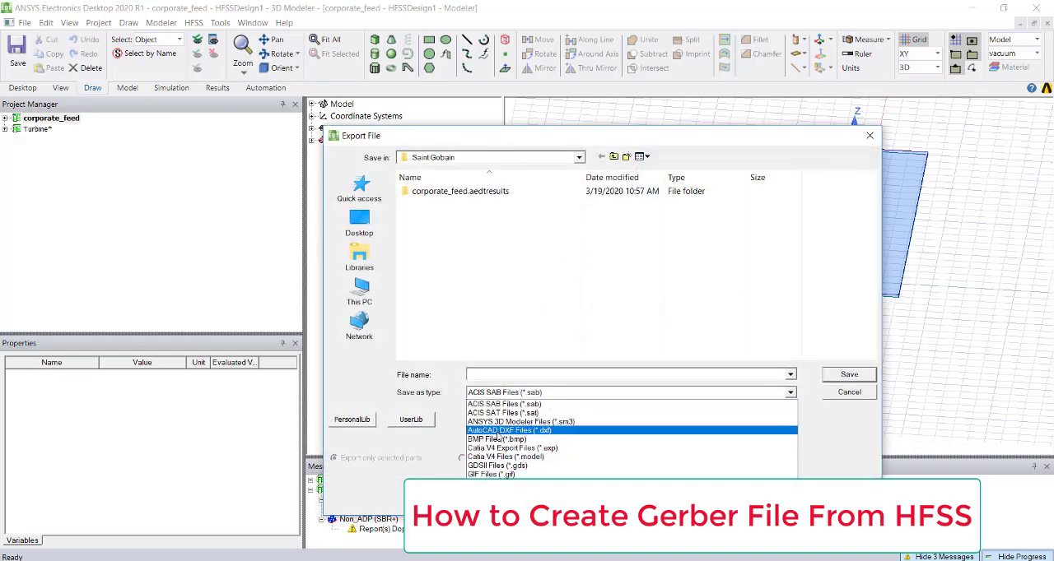
click(853, 398)
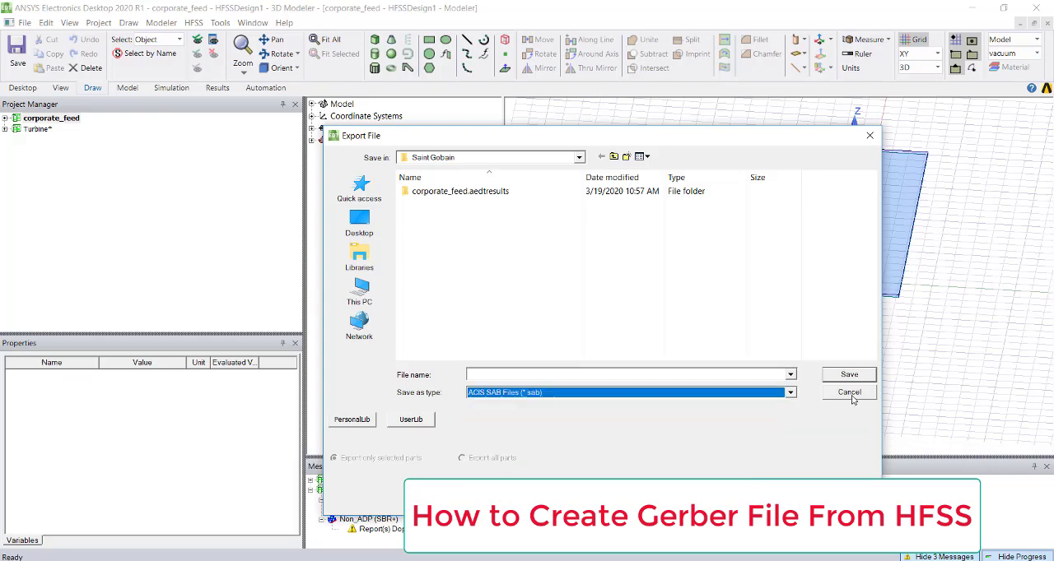
click(838, 395)
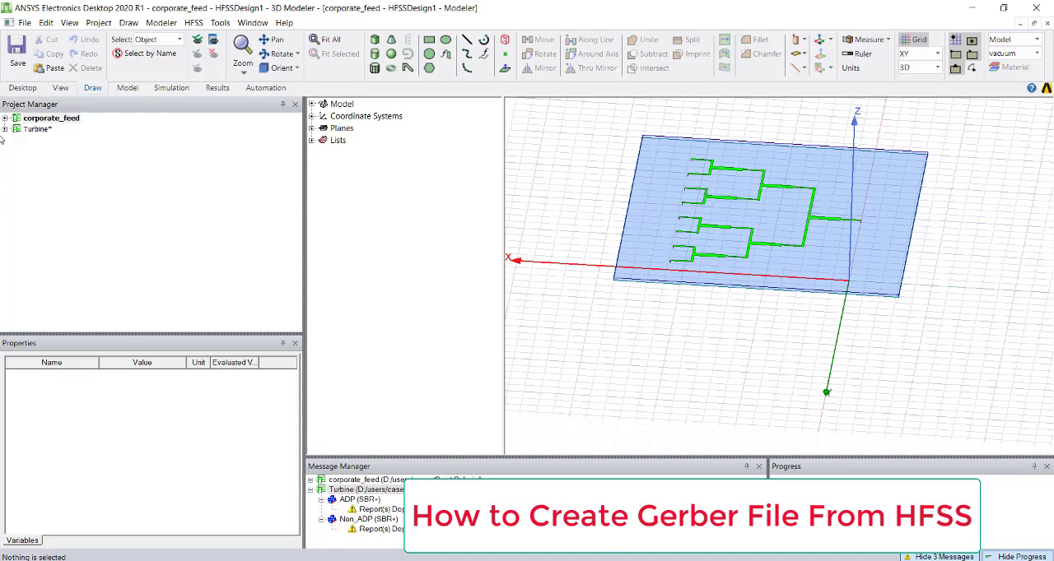
- Check the project-level export formats for the Gerber option
click(23, 23)
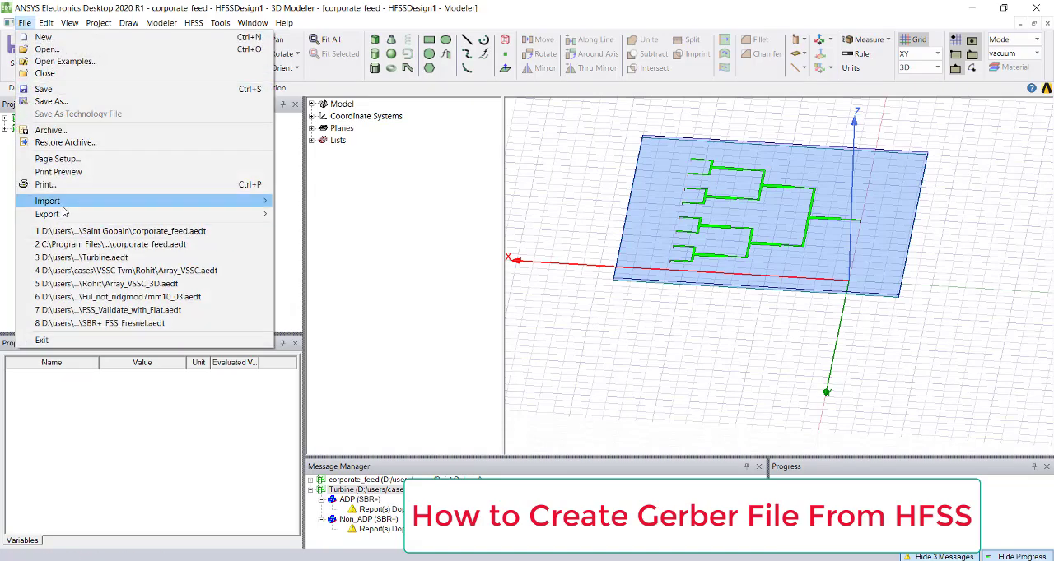
mouse_move(63, 215)
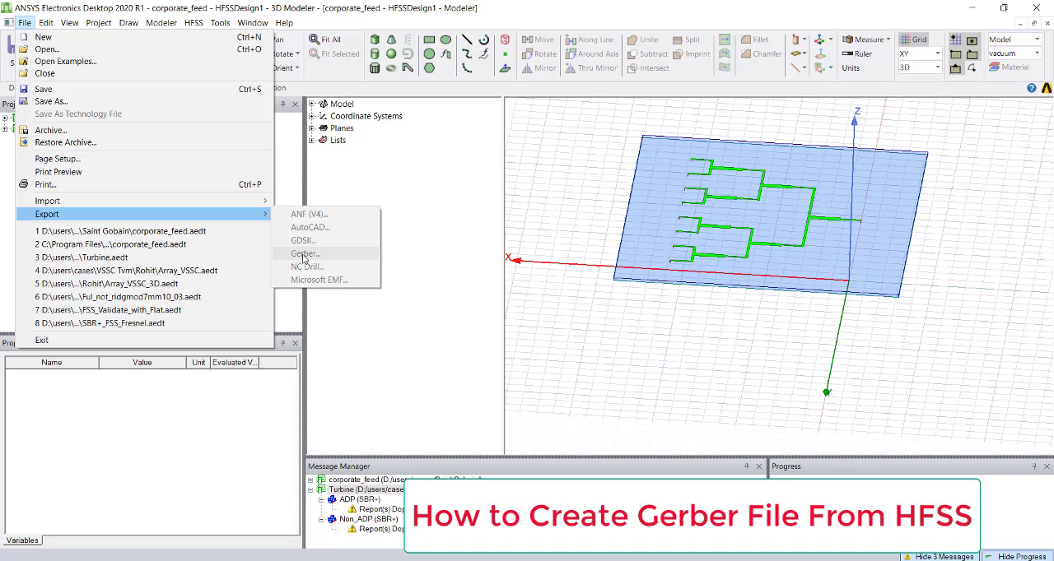
click(594, 299)
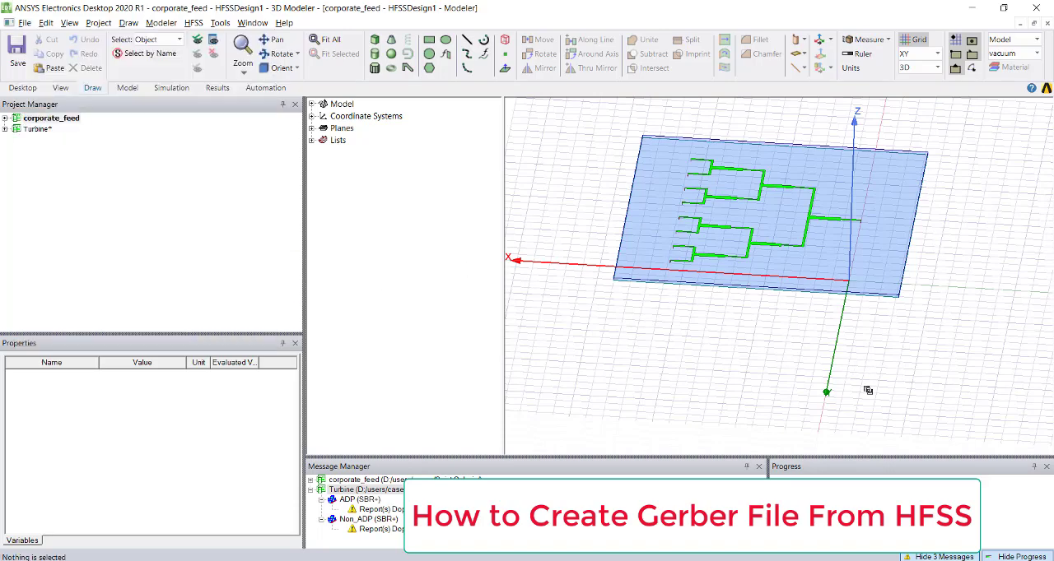
- Create relative coordinate systems at the substrate's bottom corner vertex (-31.62, 21.07, 0 mm) and at the top vertex 1.59 mm directly above it
alt+drag(841, 338, 793, 268)
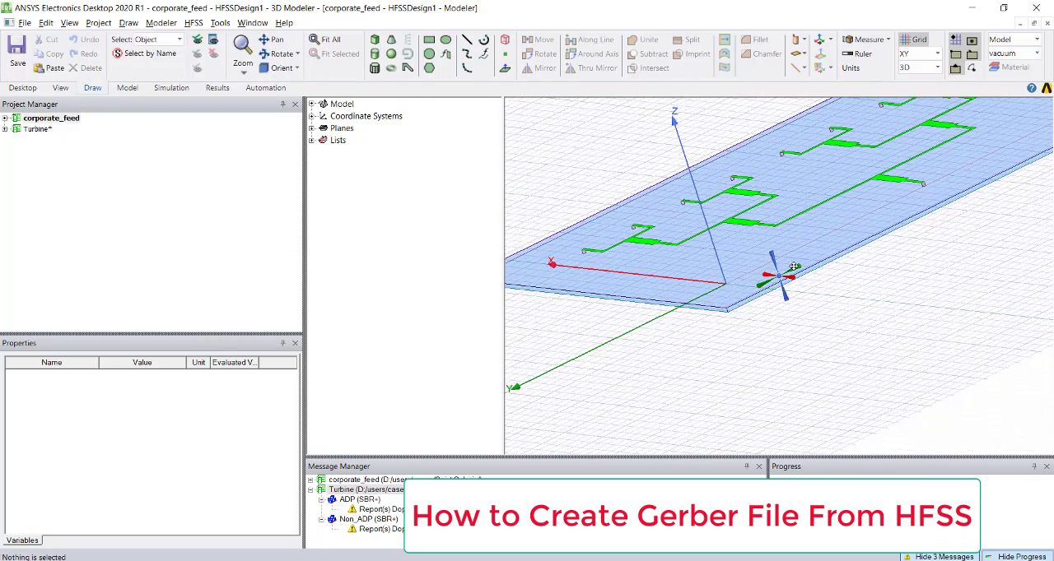
click(819, 40)
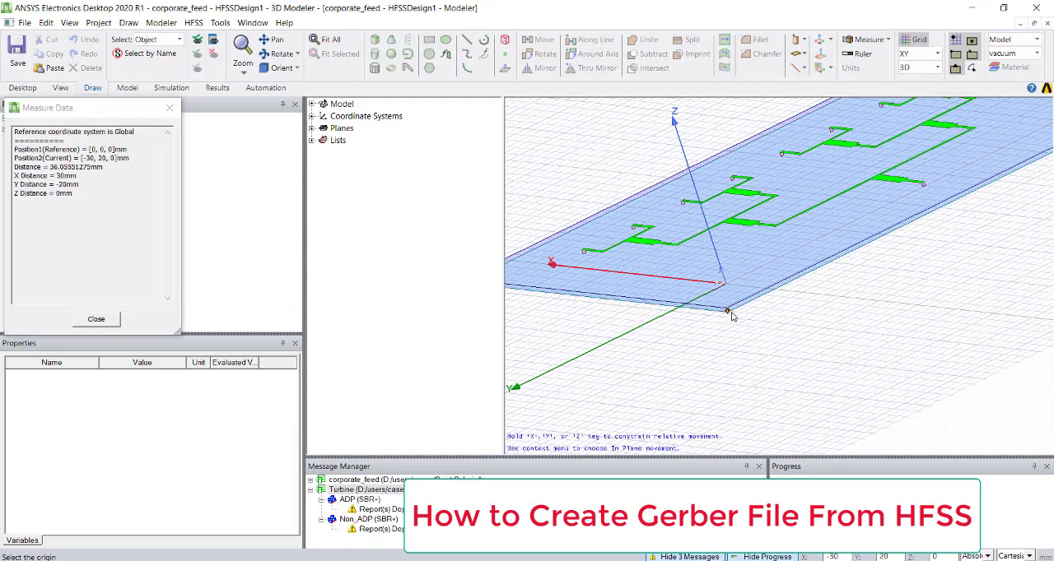
scroll(735, 310, up, 5)
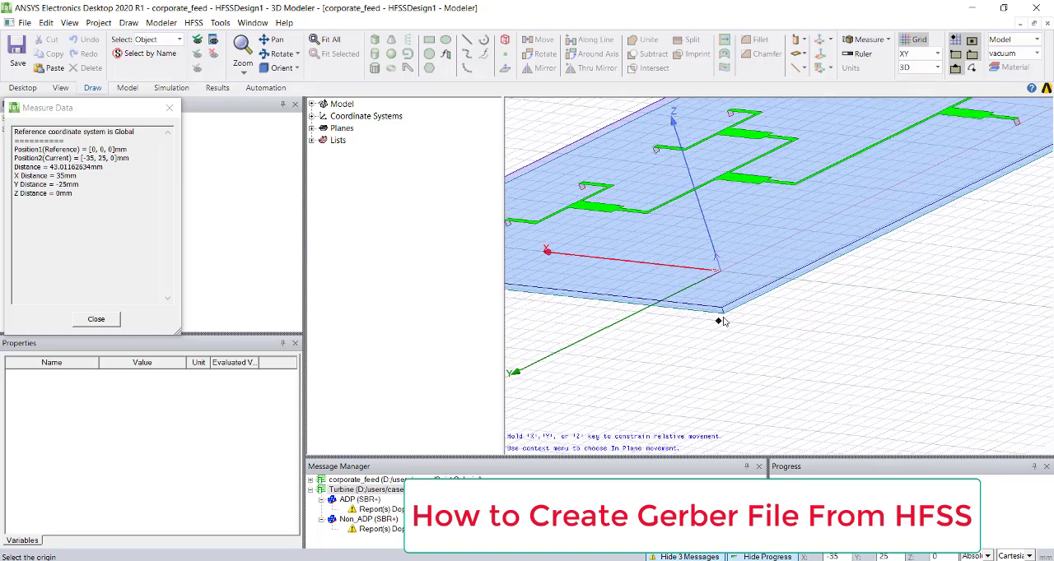
key(Escape)
click(677, 325)
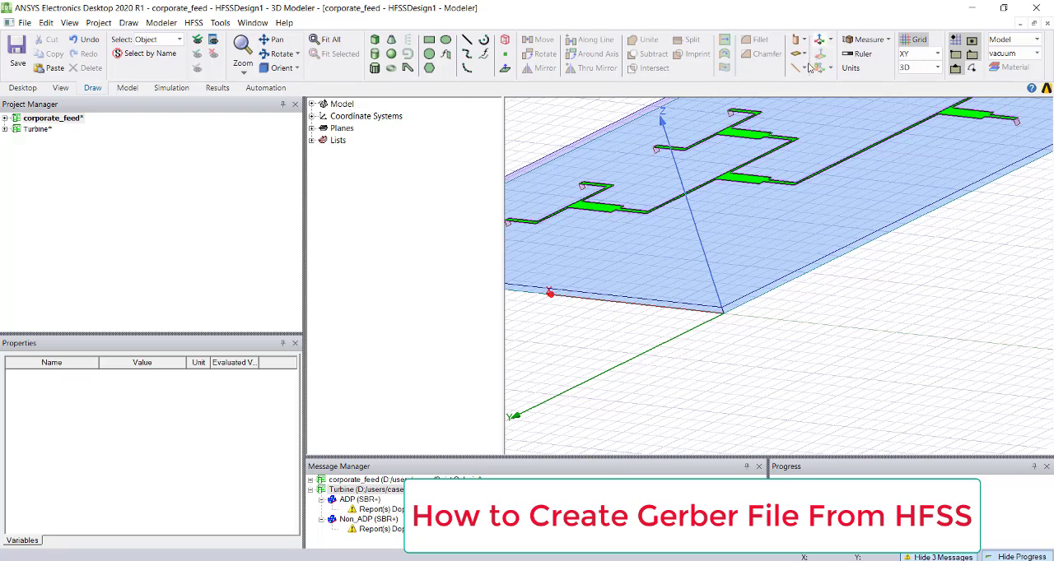
mouse_move(722, 309)
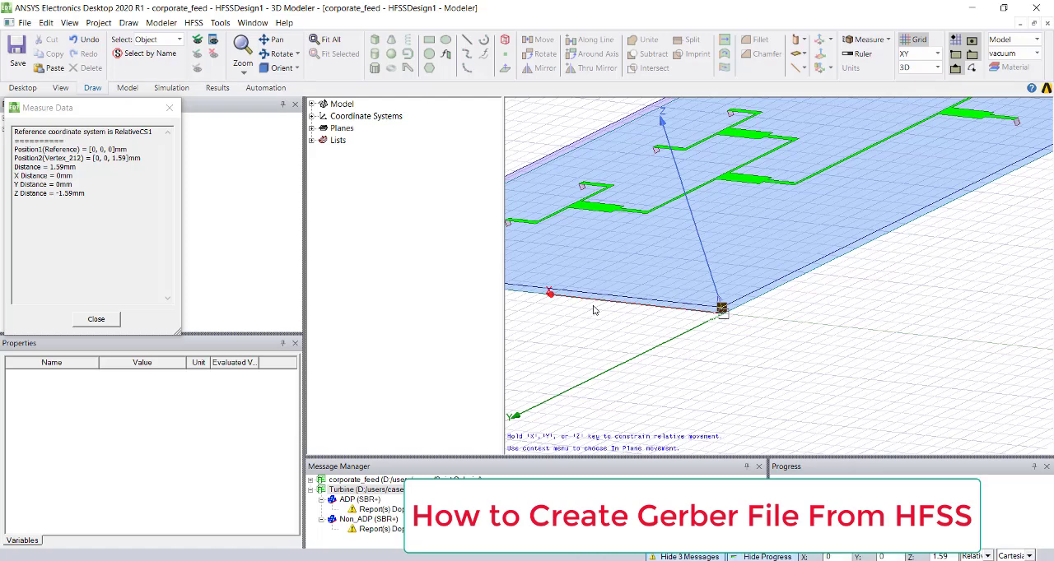
key(Escape)
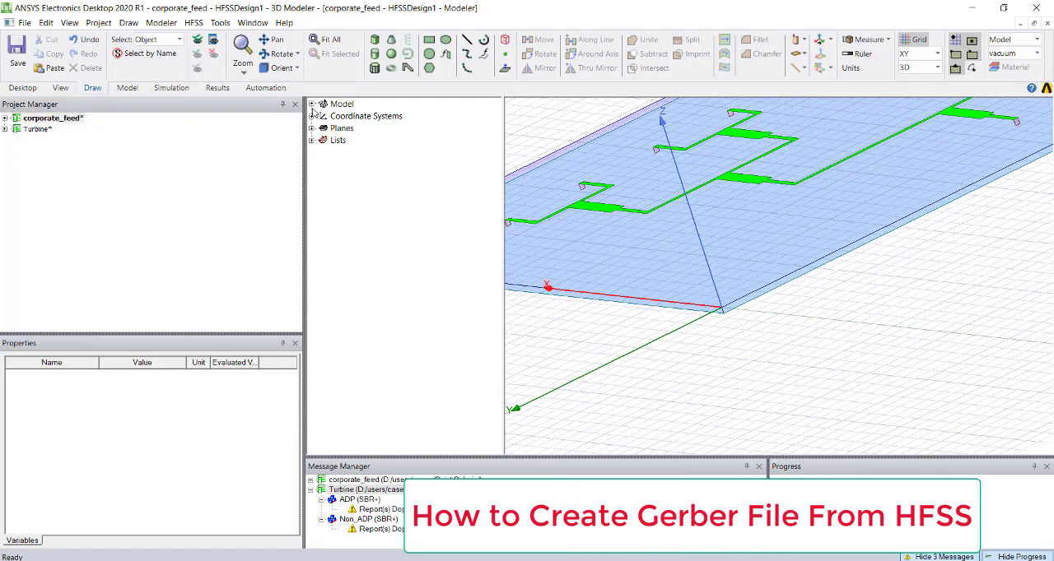
- Expand the coordinate systems in the model tree and make RelativeCS1 the working coordinate system
click(312, 104)
click(312, 140)
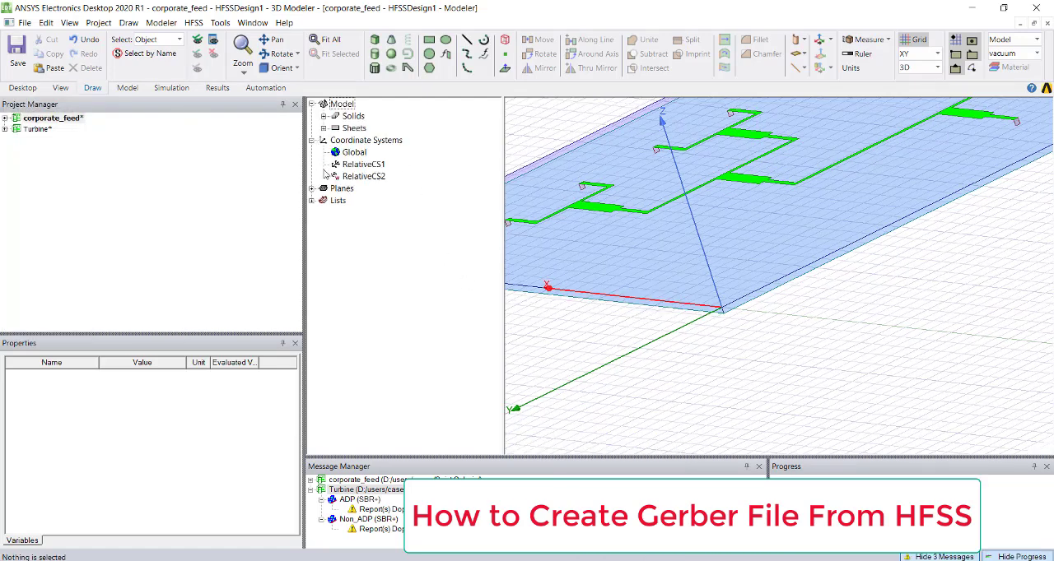
click(360, 177)
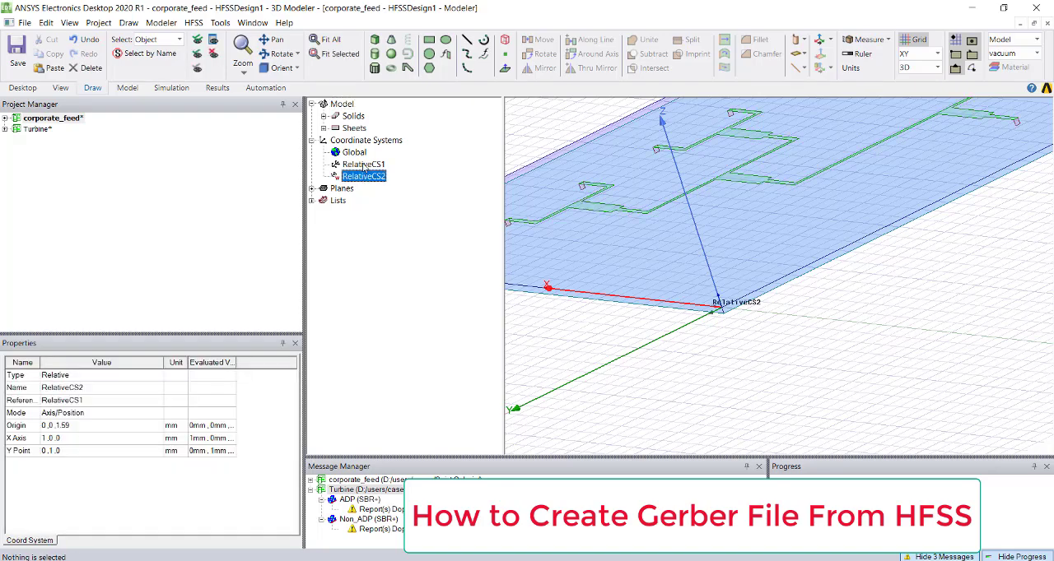
click(364, 165)
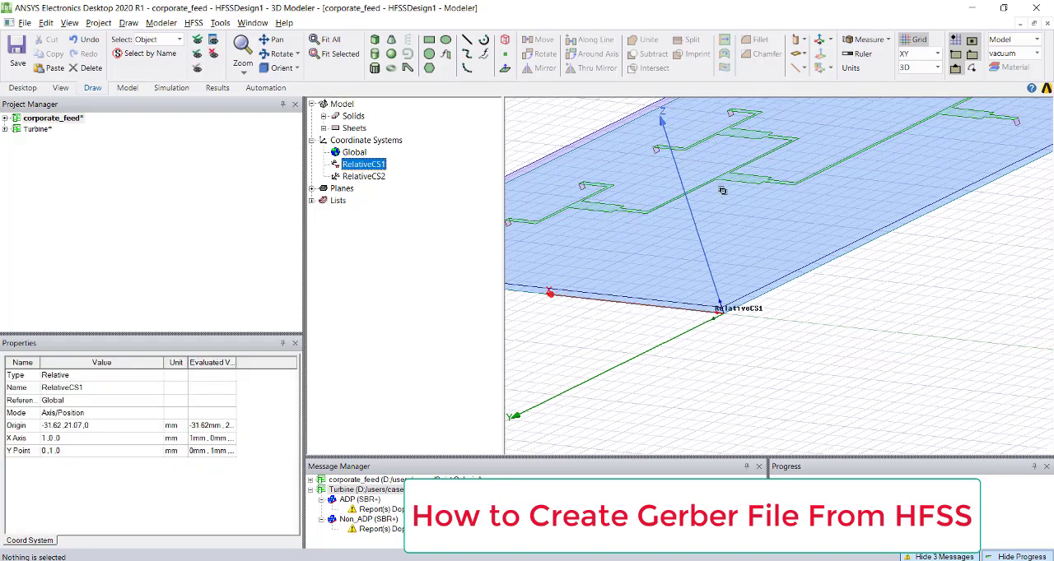
- Examine the model's solids and finite conductivity sheets in the tree, highlighting the poly_725 feed trace
scroll(779, 287, down, 4)
mouse_move(778, 278)
middle_down()
mouse_move(694, 290)
mouse_move(804, 313)
mouse_move(772, 331)
middle_up()
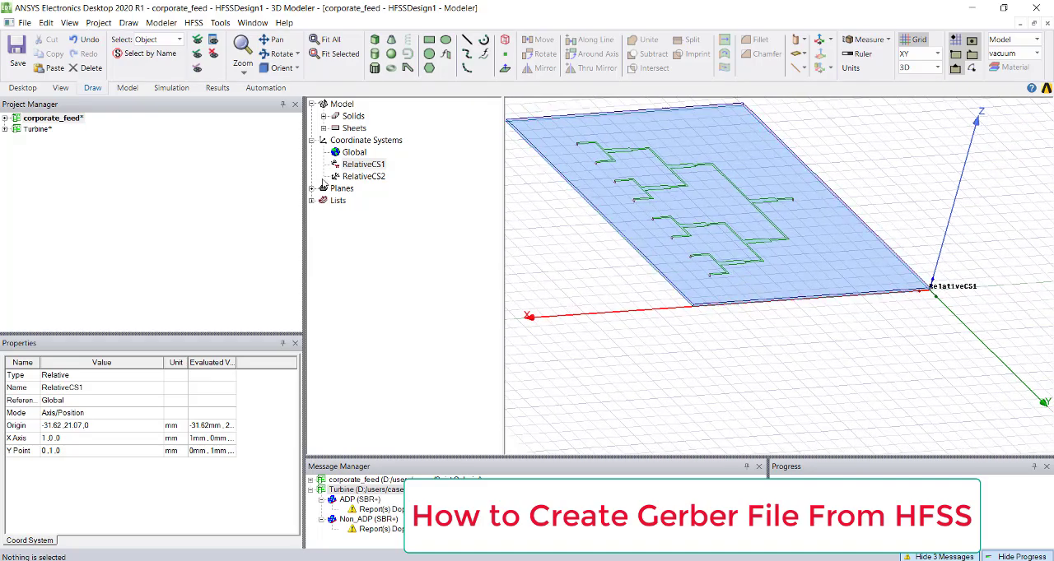
click(324, 128)
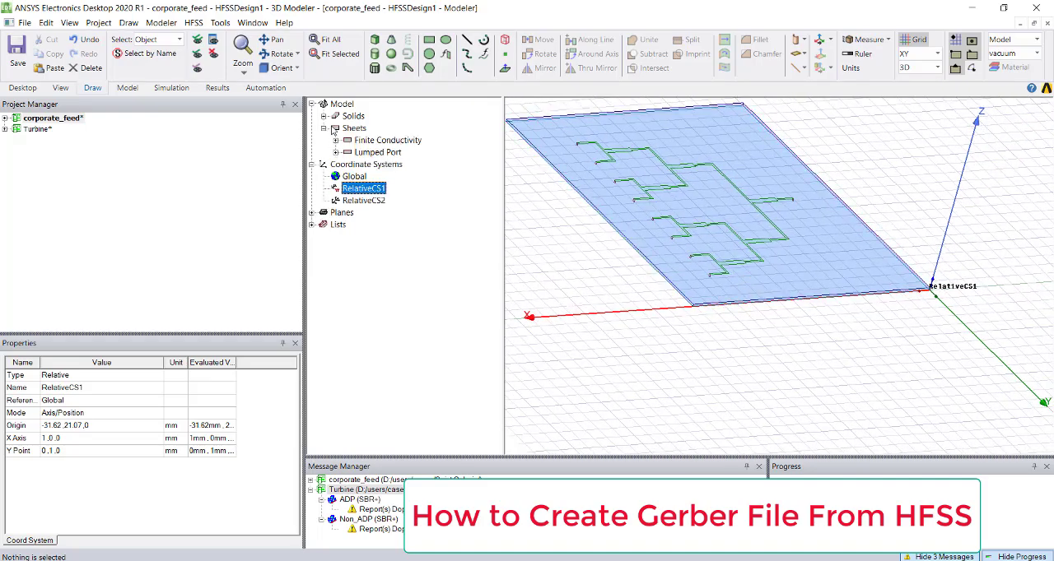
click(324, 117)
click(336, 140)
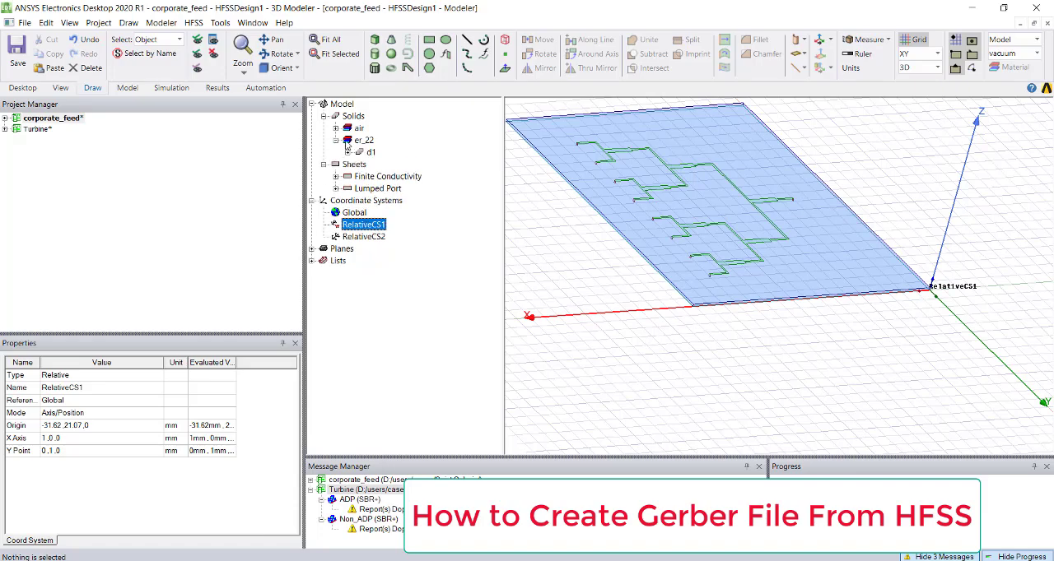
click(336, 128)
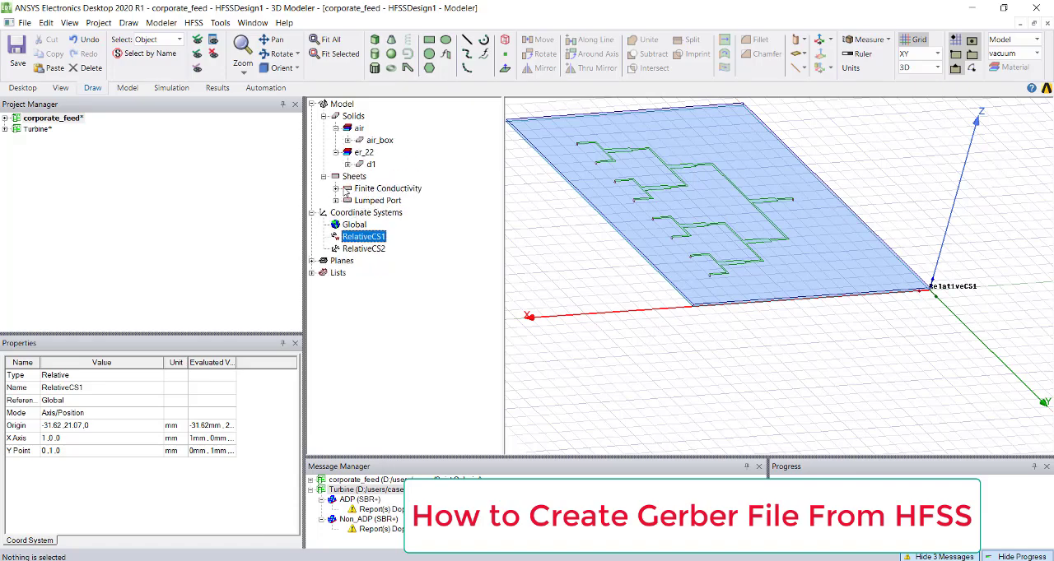
click(346, 190)
click(336, 188)
click(377, 212)
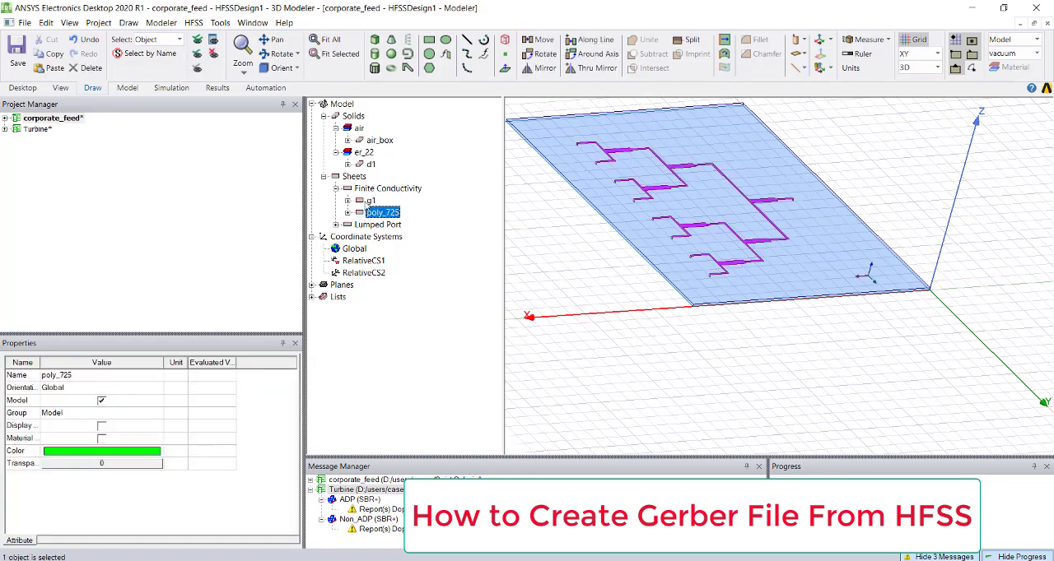
- Export only the ground sheet g1 as an AutoCAD DXF file named gnd in the Saint Gobain folder
click(370, 200)
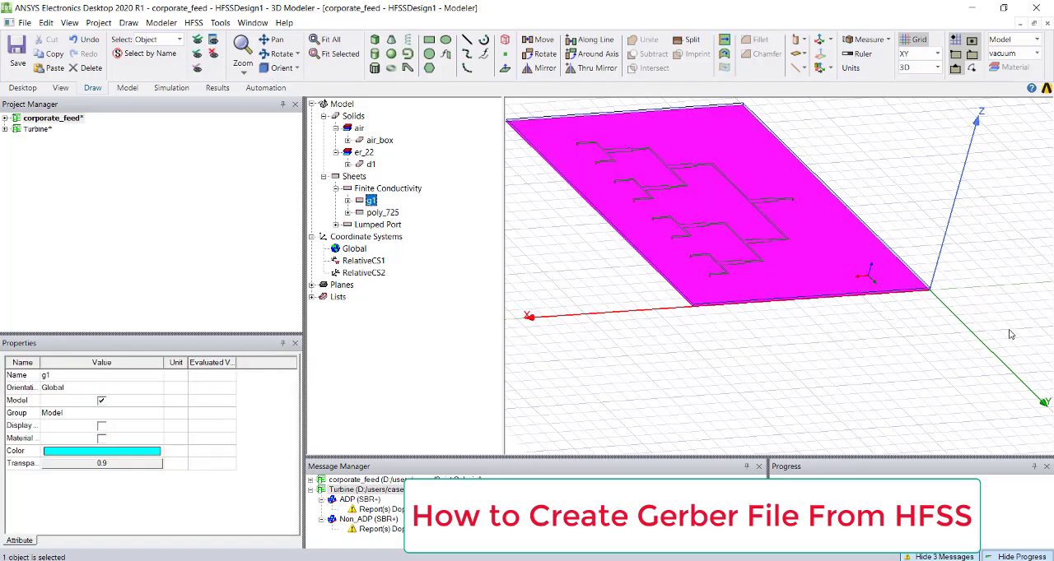
click(162, 22)
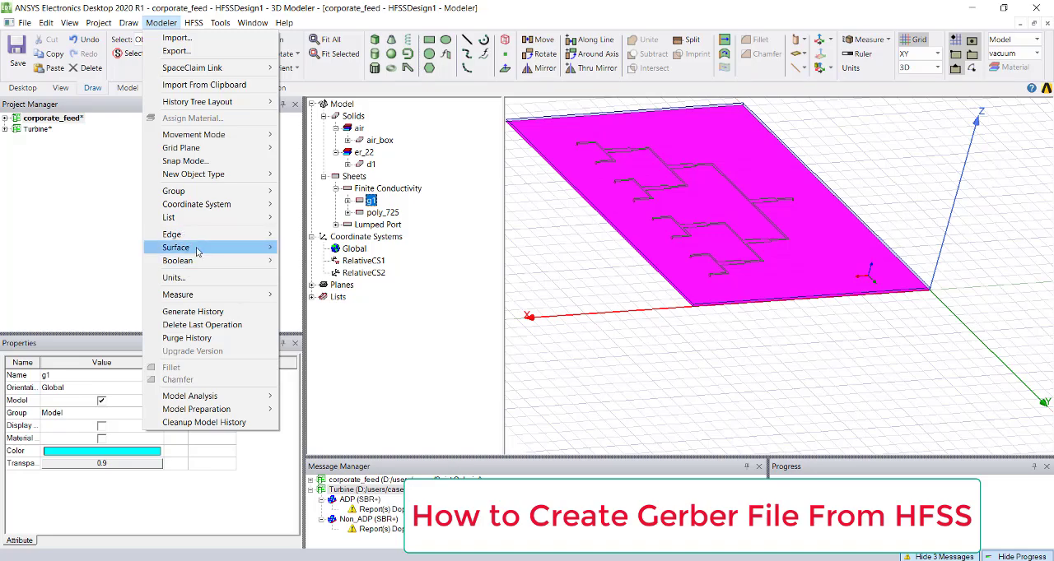
click(197, 51)
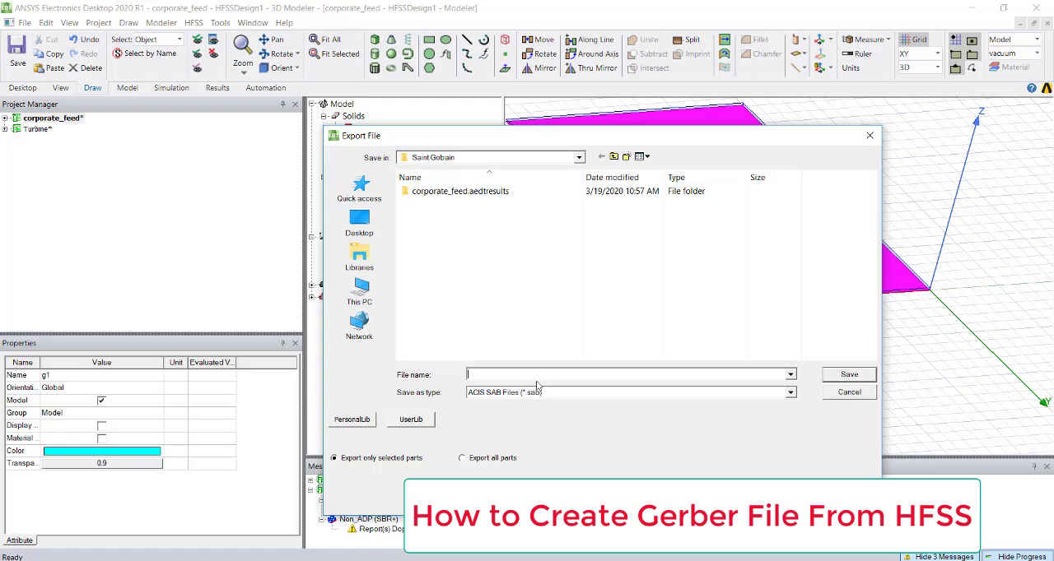
click(541, 393)
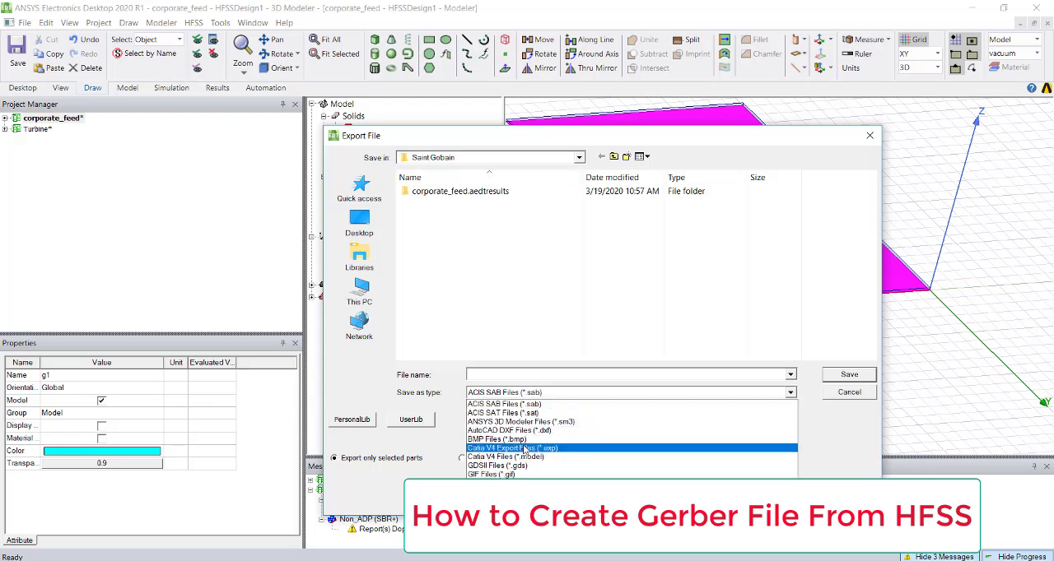
click(527, 429)
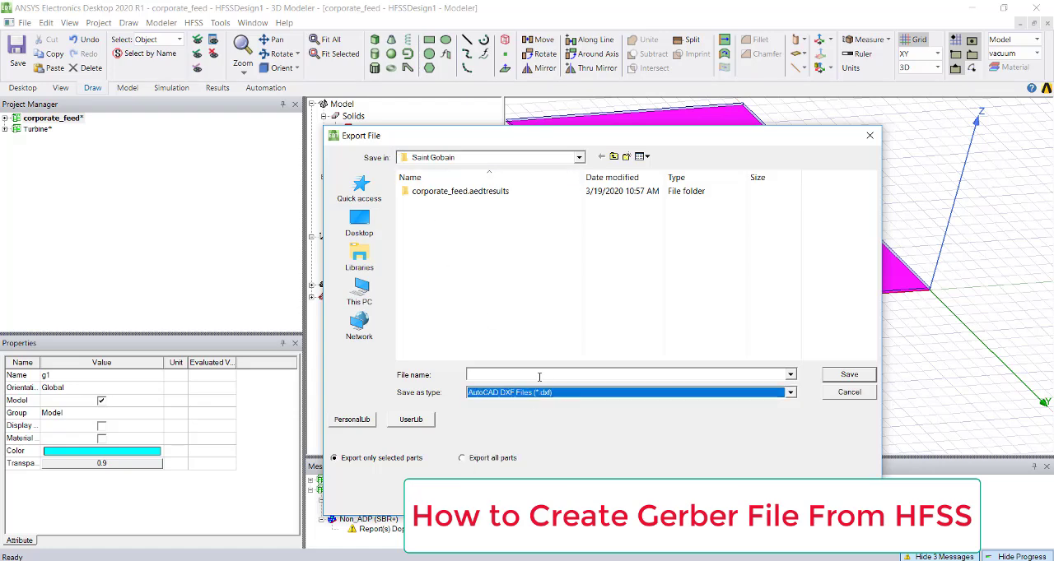
click(539, 376)
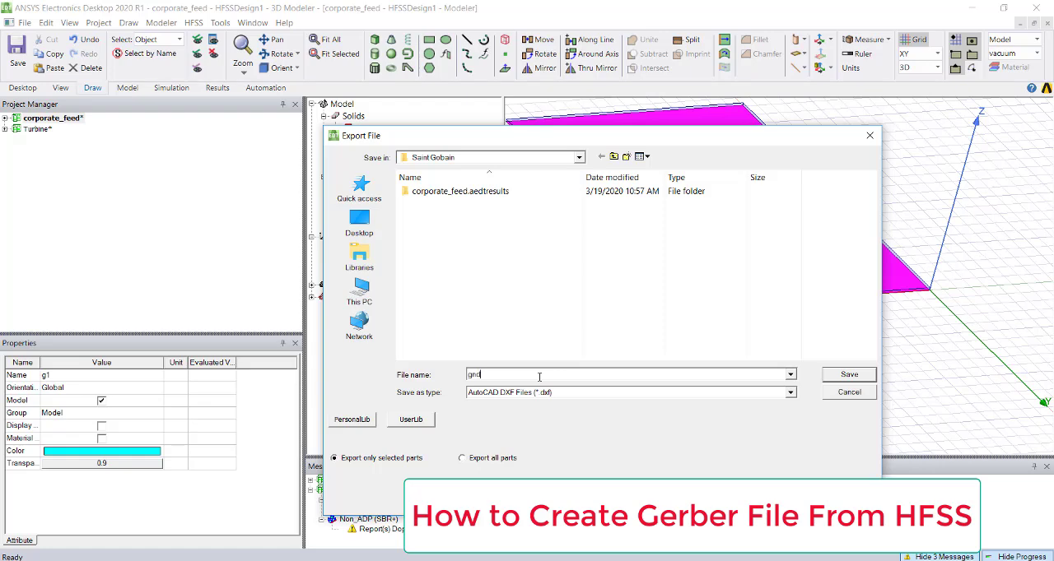
click(848, 374)
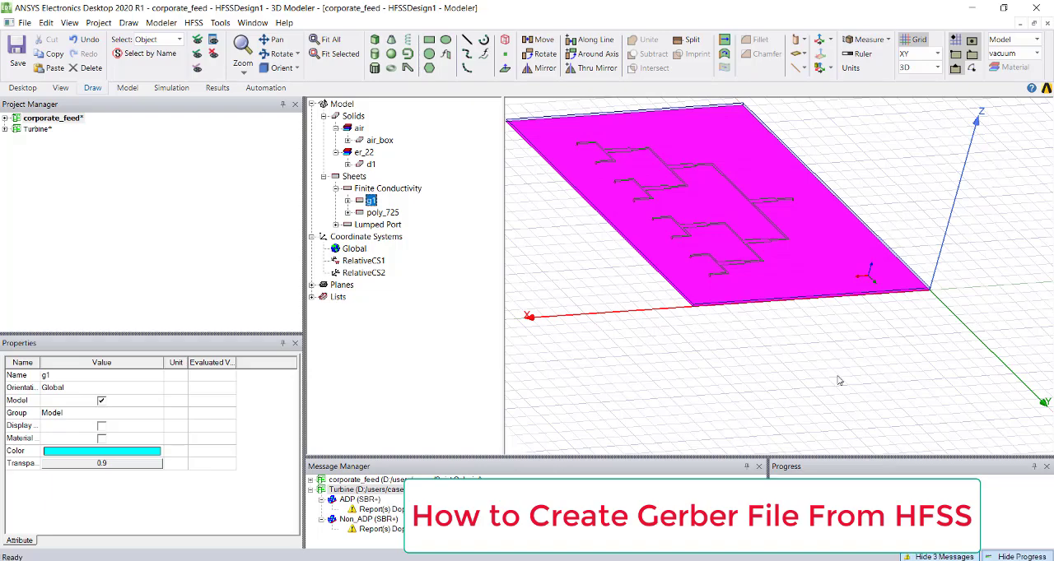
- Compare the origins of RelativeCS1 and RelativeCS2 at the substrate corner, leaving RelativeCS2 as the working coordinate system
click(365, 273)
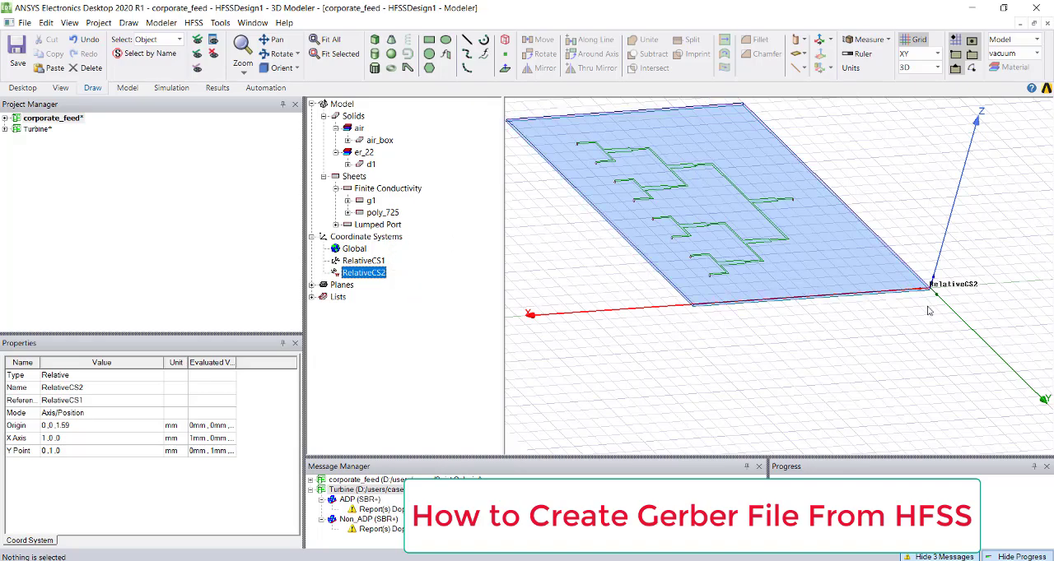
scroll(929, 310, up, 4)
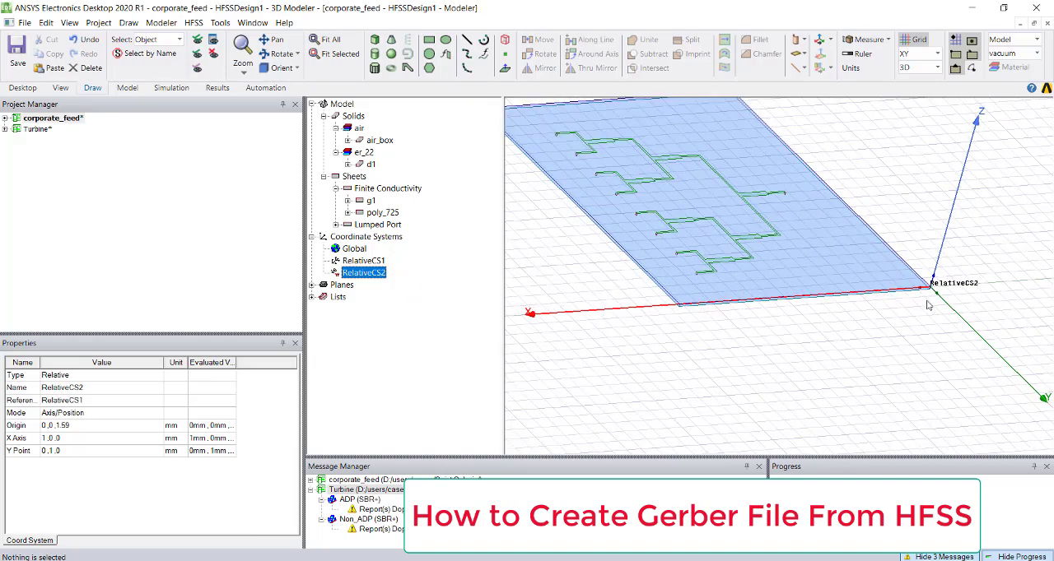
click(370, 261)
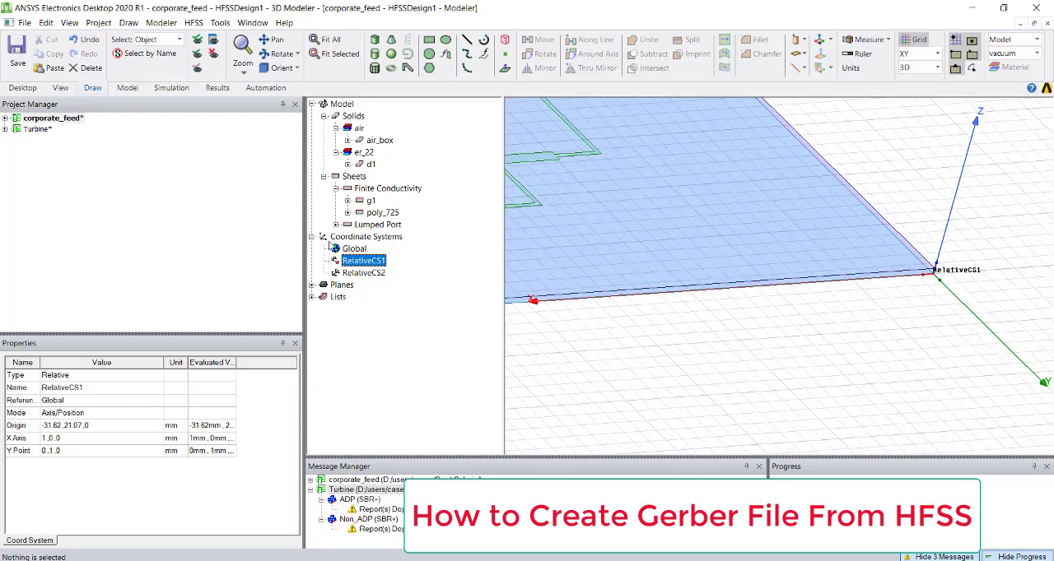
click(363, 272)
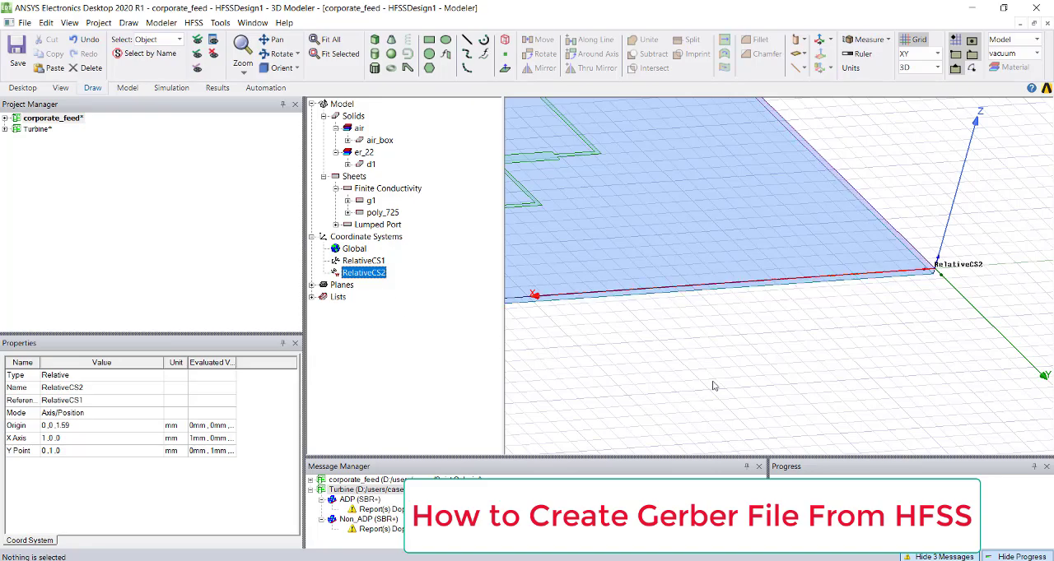
alt+shift+drag(817, 276, 863, 308)
scroll(863, 285, up, 8)
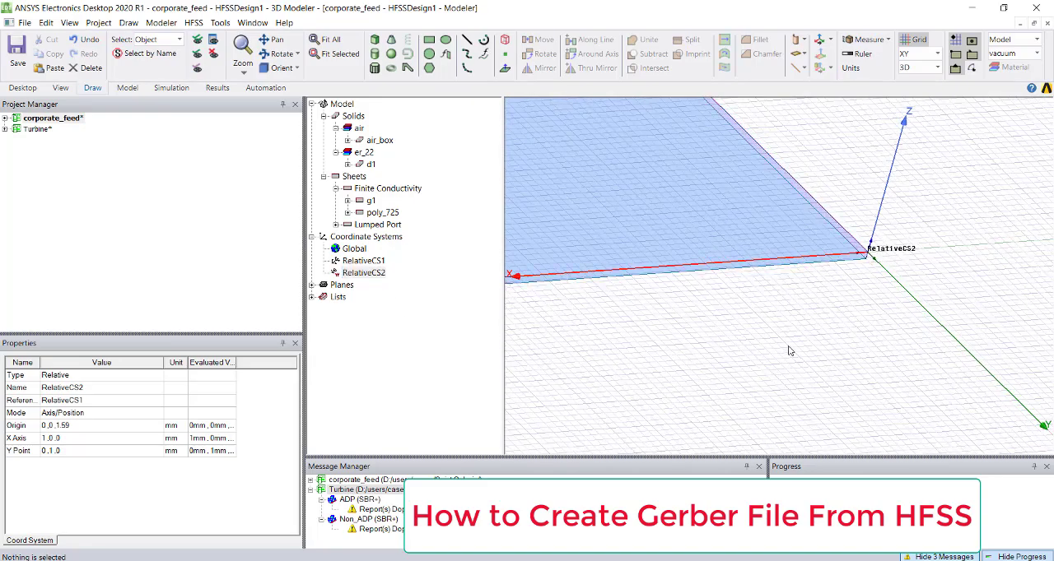
scroll(741, 354, down, 5)
shift+drag(724, 325, 863, 362)
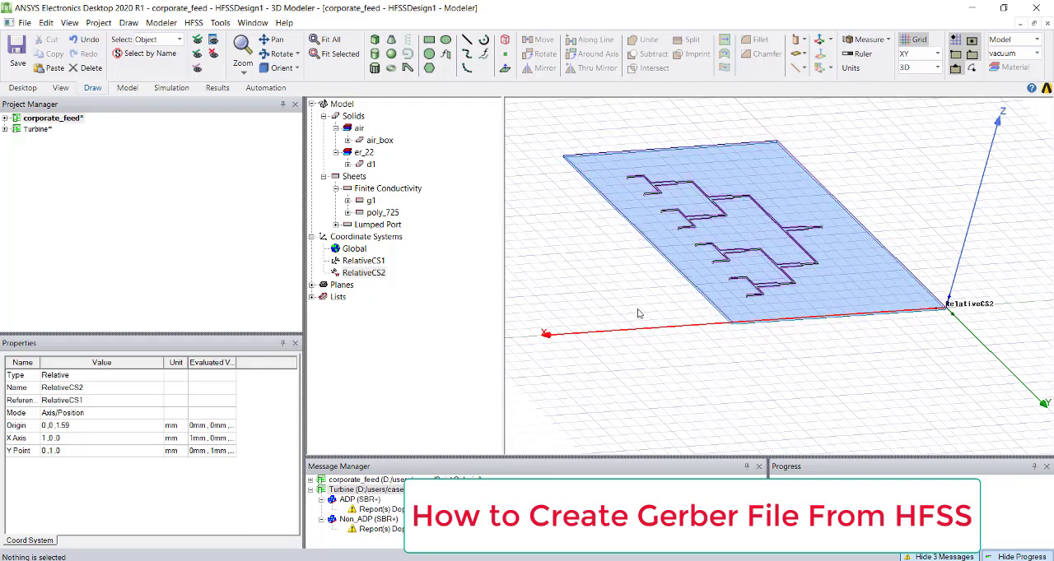
click(365, 274)
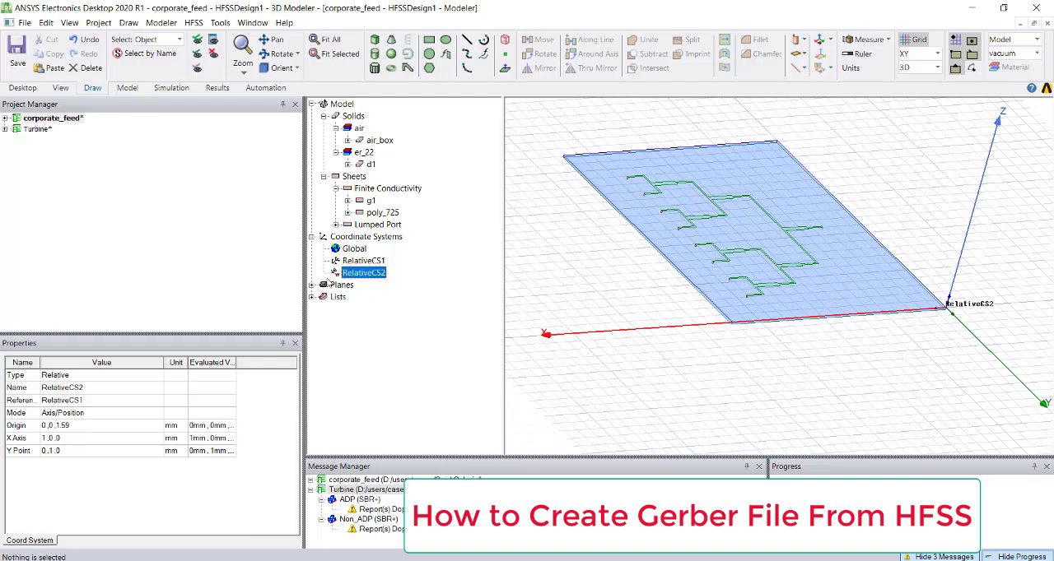
- Export only the poly_725 feed trace as an AutoCAD DXF file named Power_Divider in the Saint Gobain folder
click(360, 213)
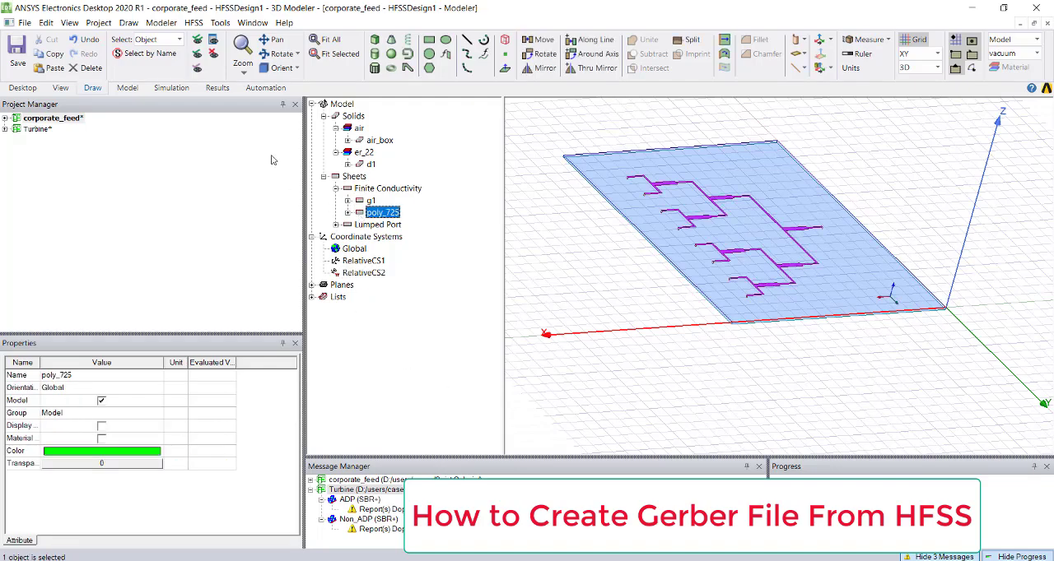
click(175, 23)
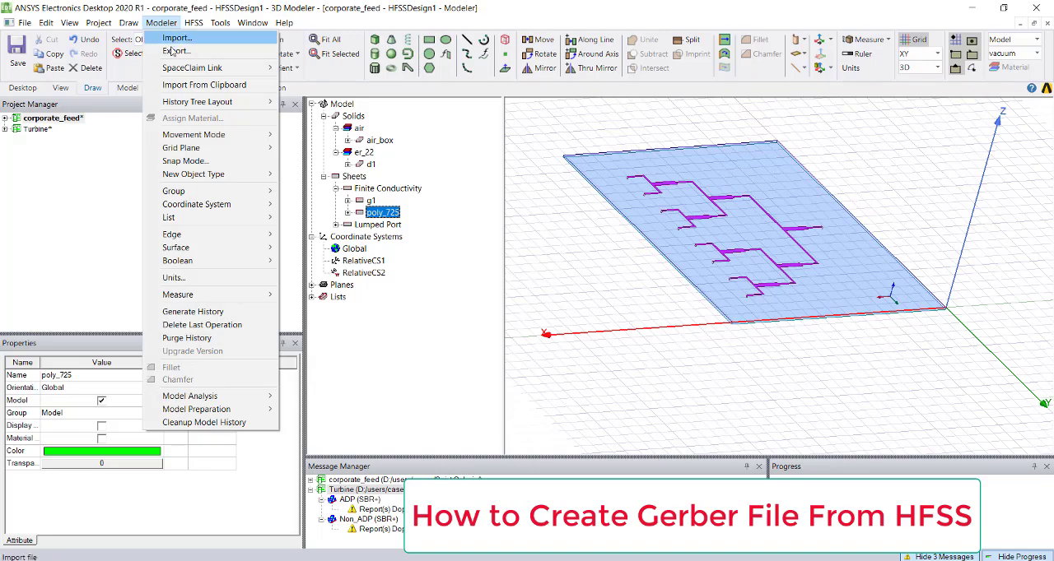
click(175, 51)
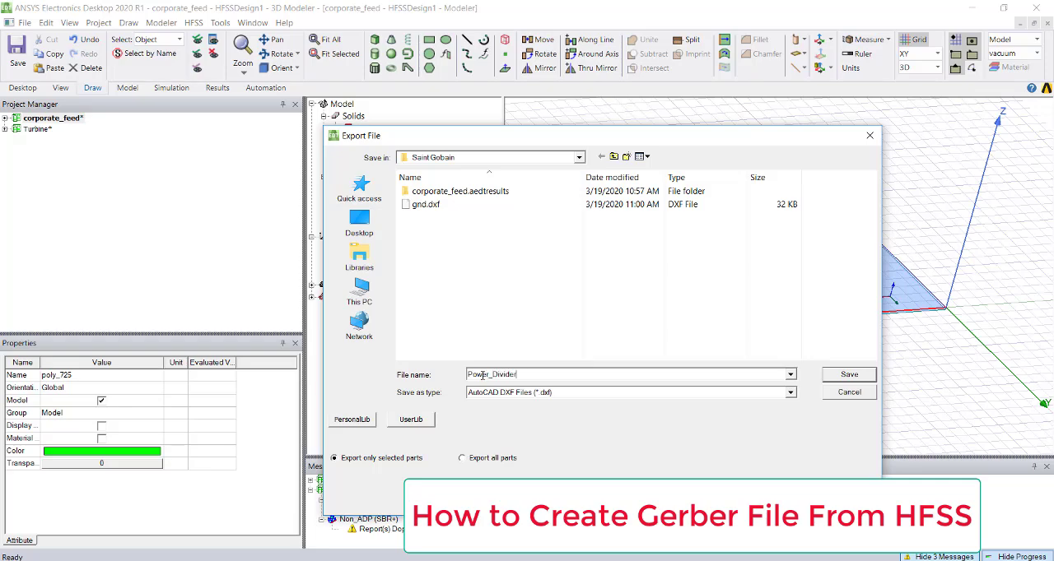
key(Return)
click(596, 367)
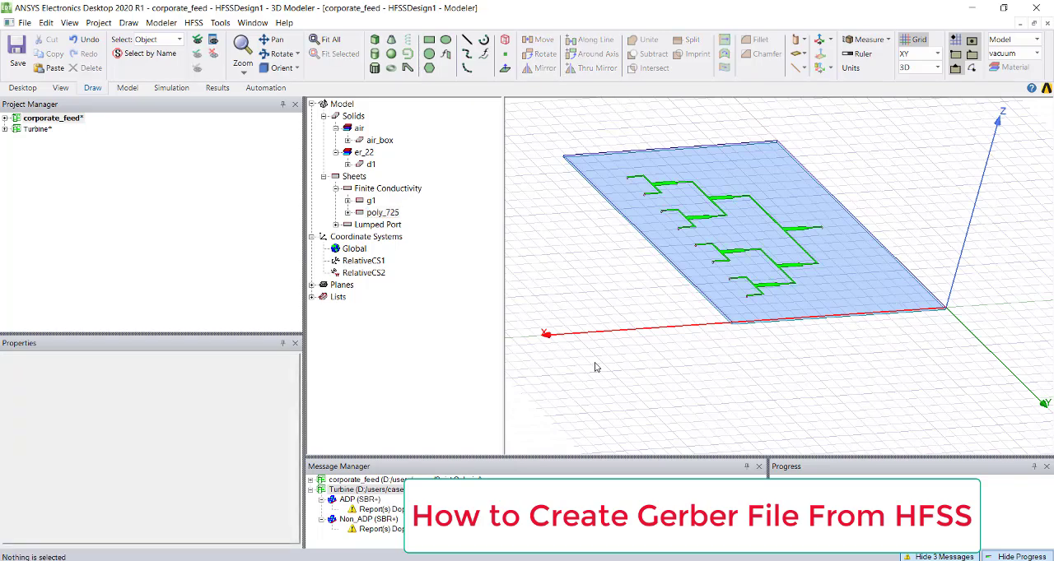
- Import gnd.dxf from the Saint Gobain folder as an AutoCAD layout, including both layers 0 and GND
click(52, 118)
click(25, 23)
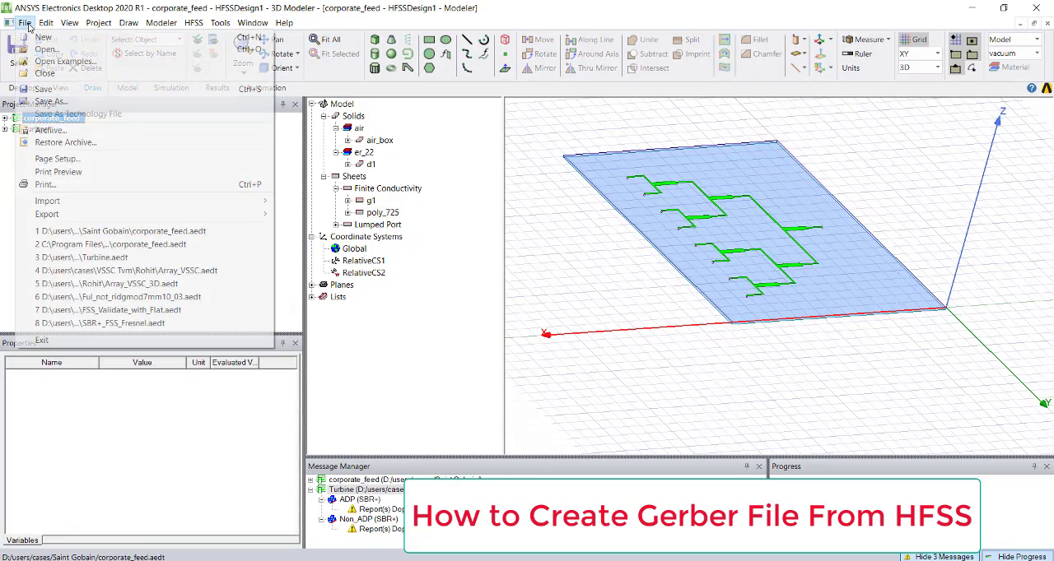
mouse_move(95, 201)
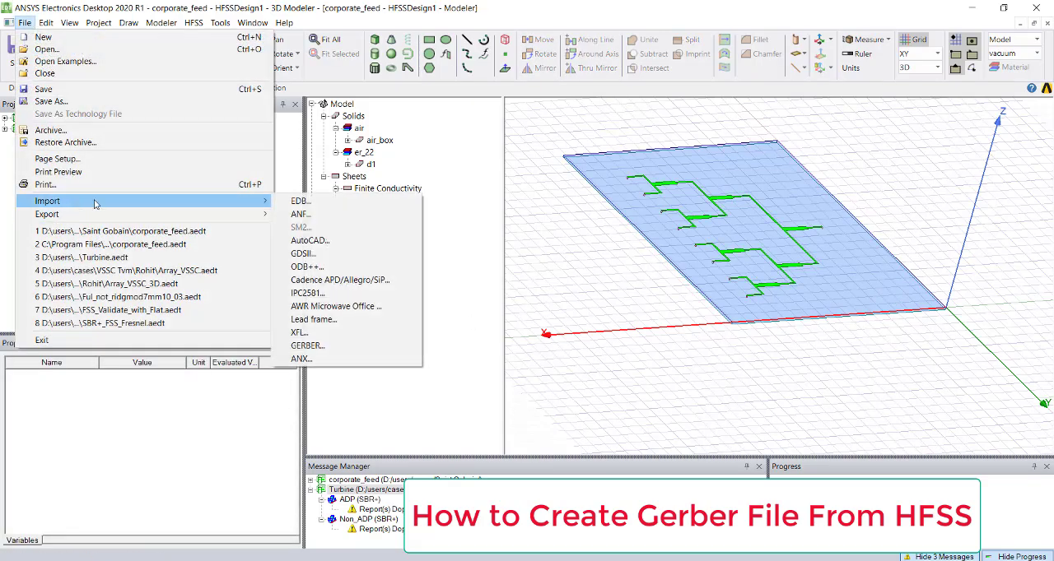
click(301, 242)
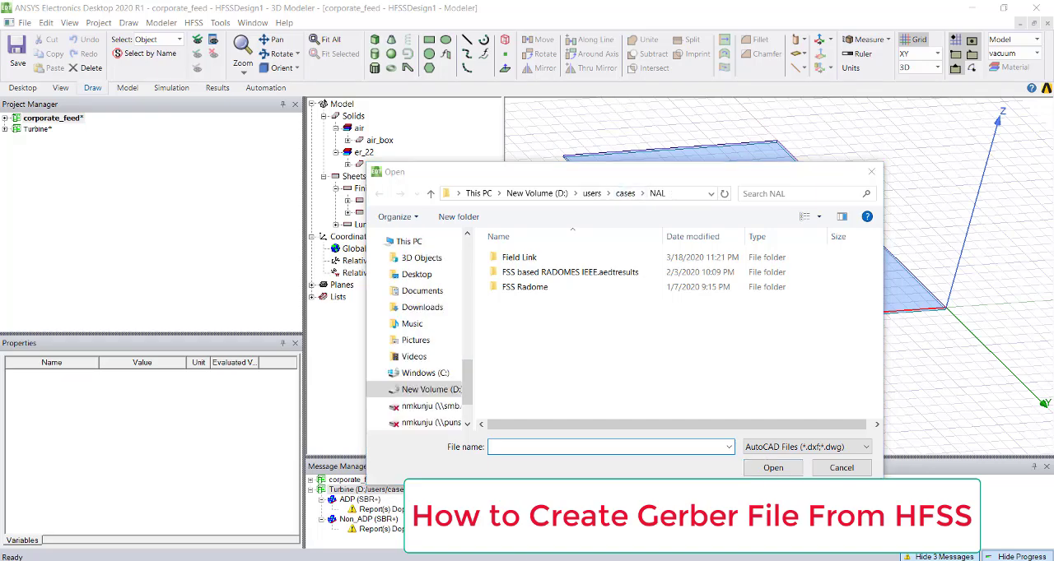
click(999, 525)
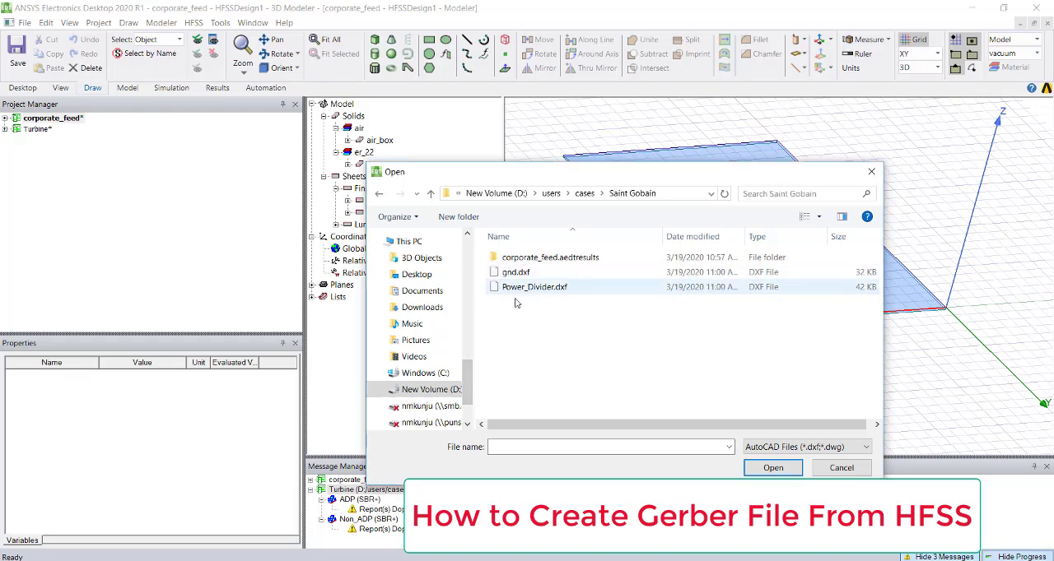
click(515, 273)
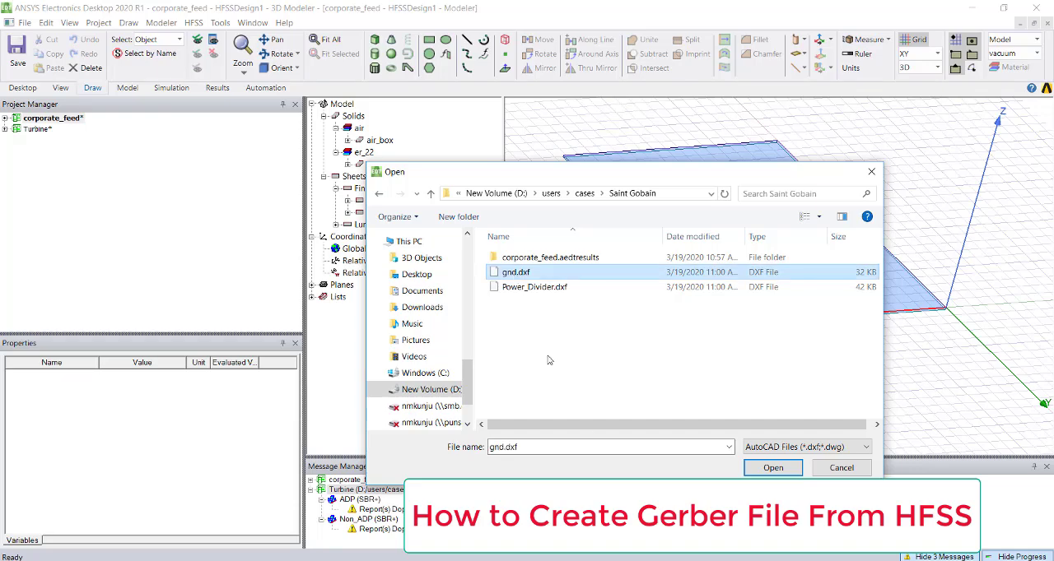
click(767, 468)
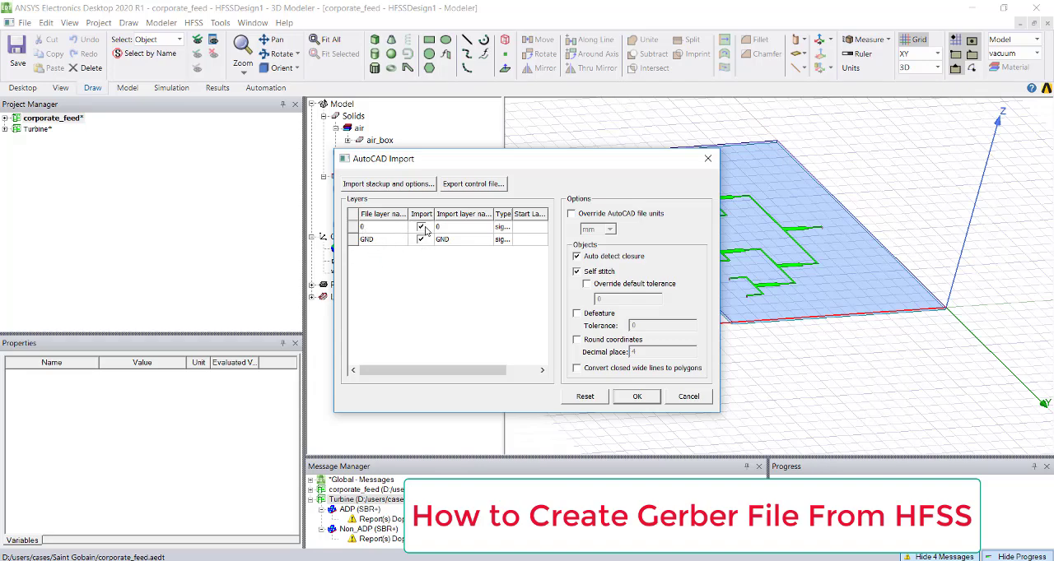
click(637, 397)
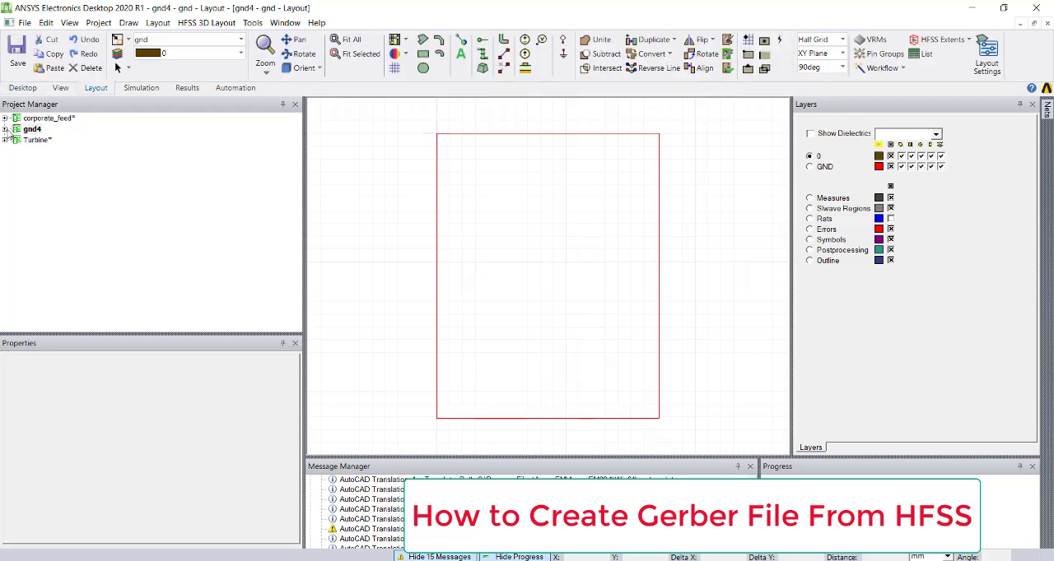
- Expand the gnd4 project and its gnd design, and open the design's layer stackup for editing
click(6, 129)
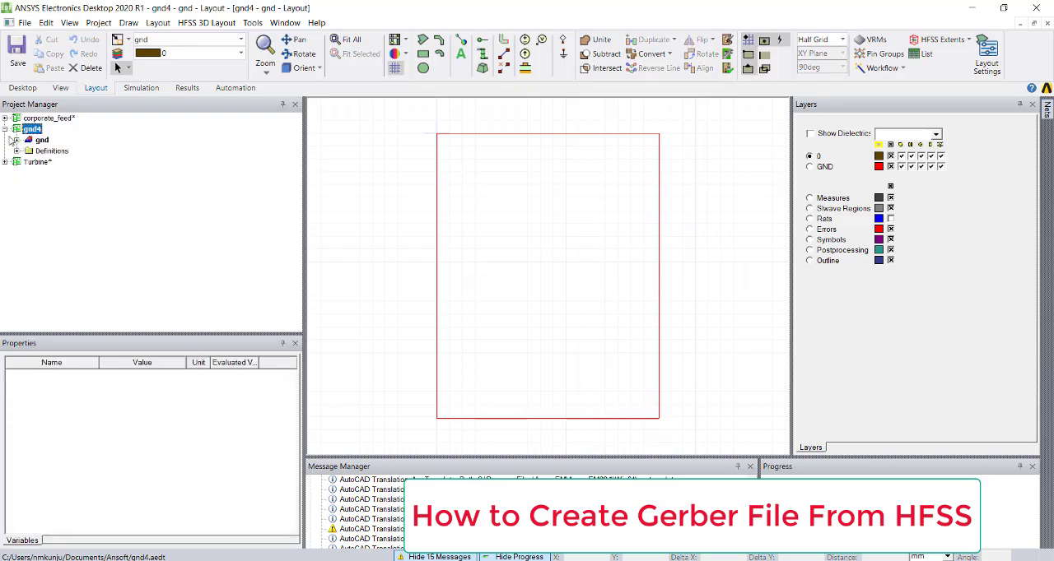
click(16, 140)
click(41, 140)
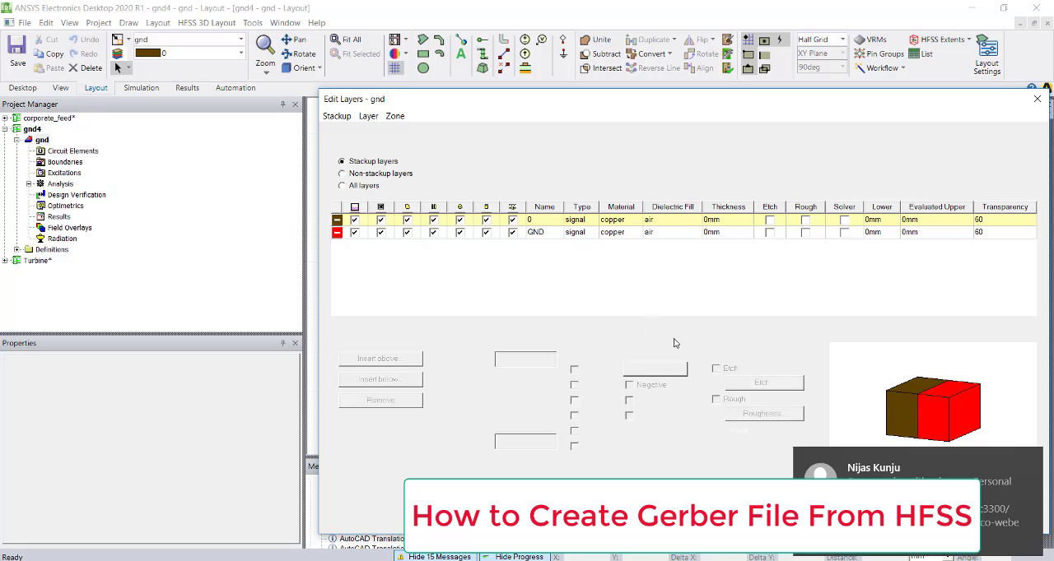
click(1034, 460)
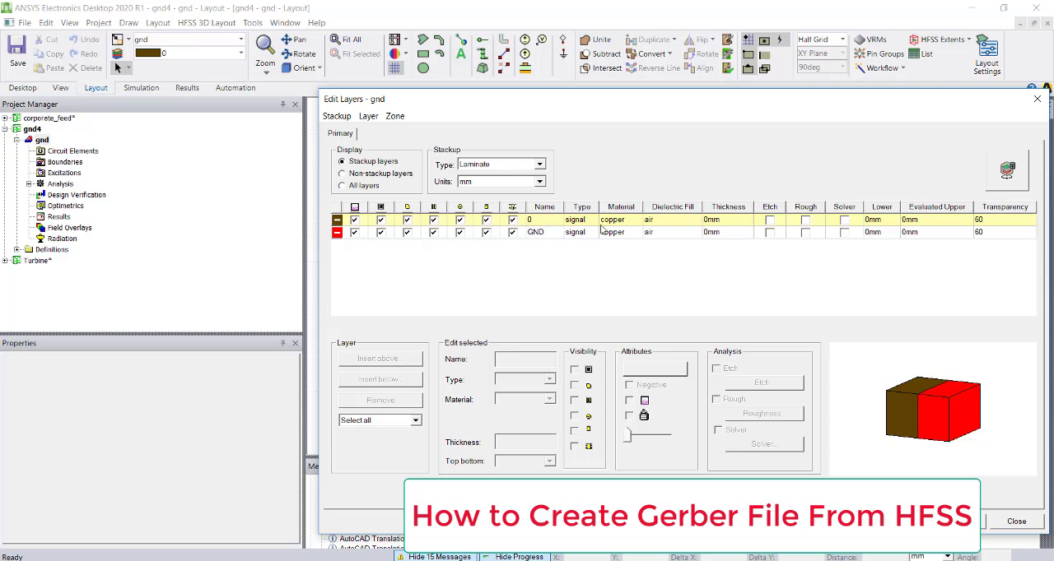
- Insert a dielectric layer named D1 below signal layer 0 and set its material to FR4_epoxy
click(336, 222)
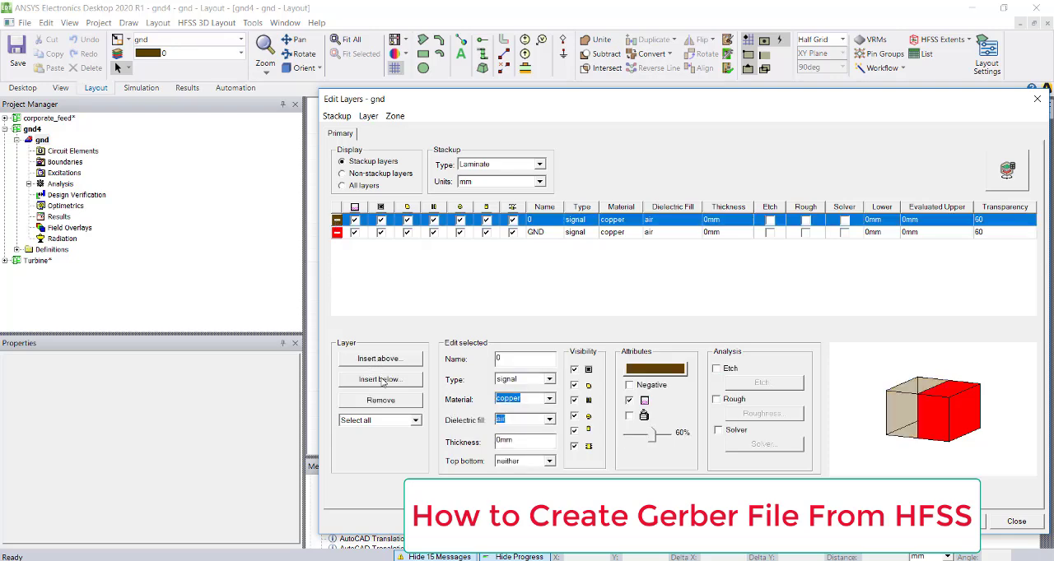
click(382, 379)
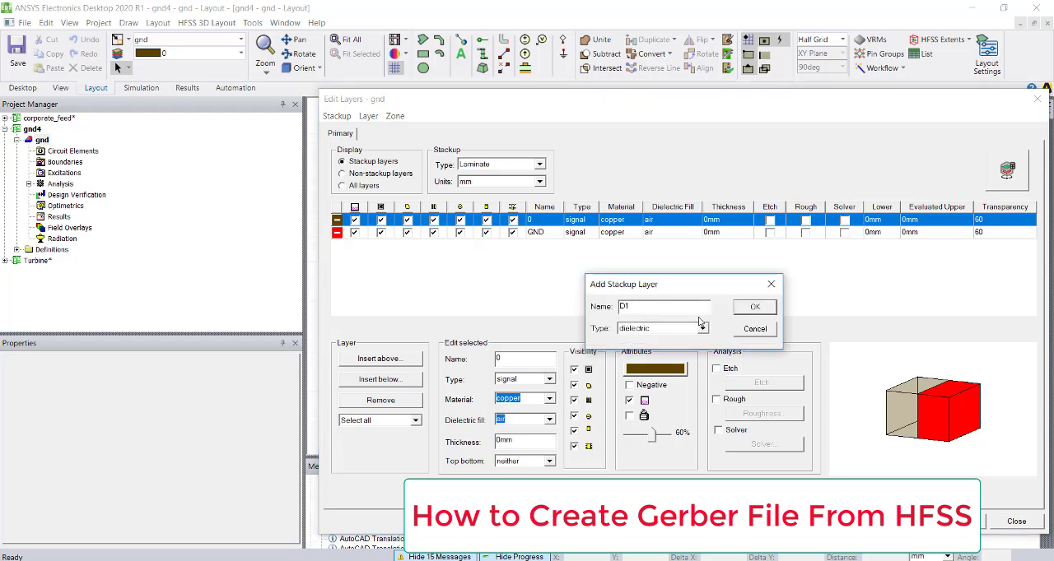
click(741, 311)
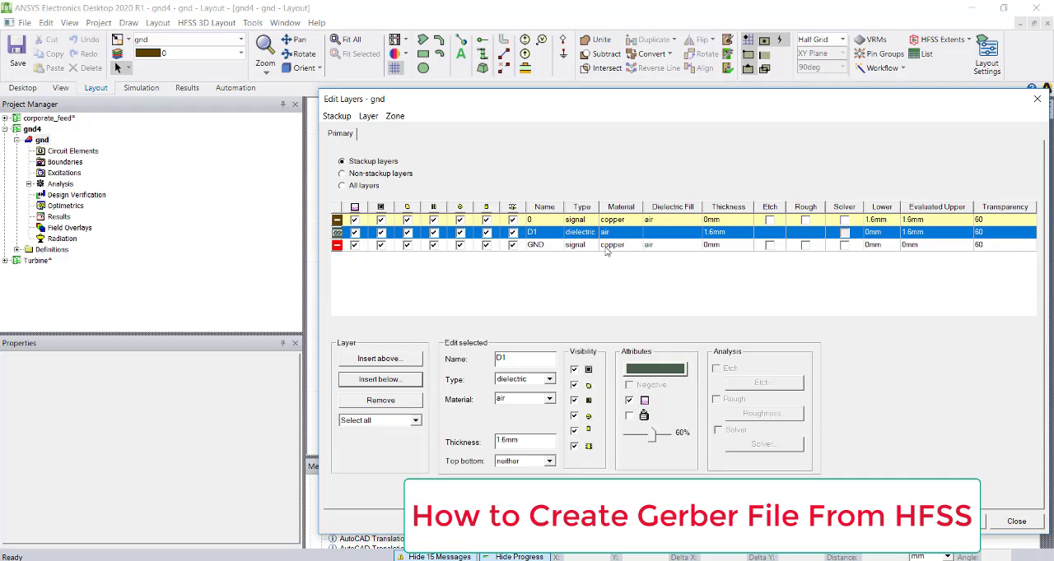
click(727, 237)
click(726, 238)
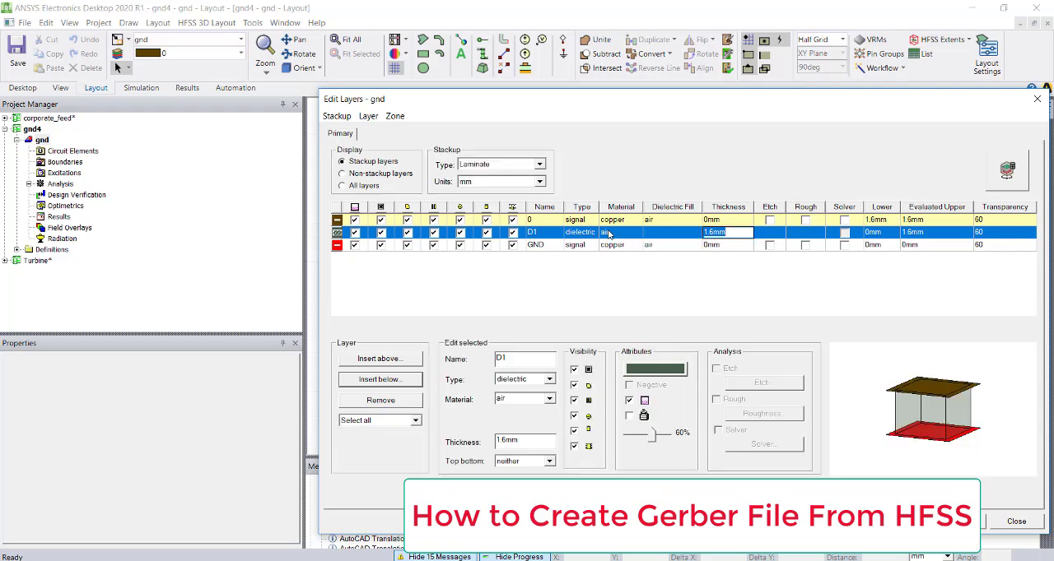
click(613, 233)
click(612, 270)
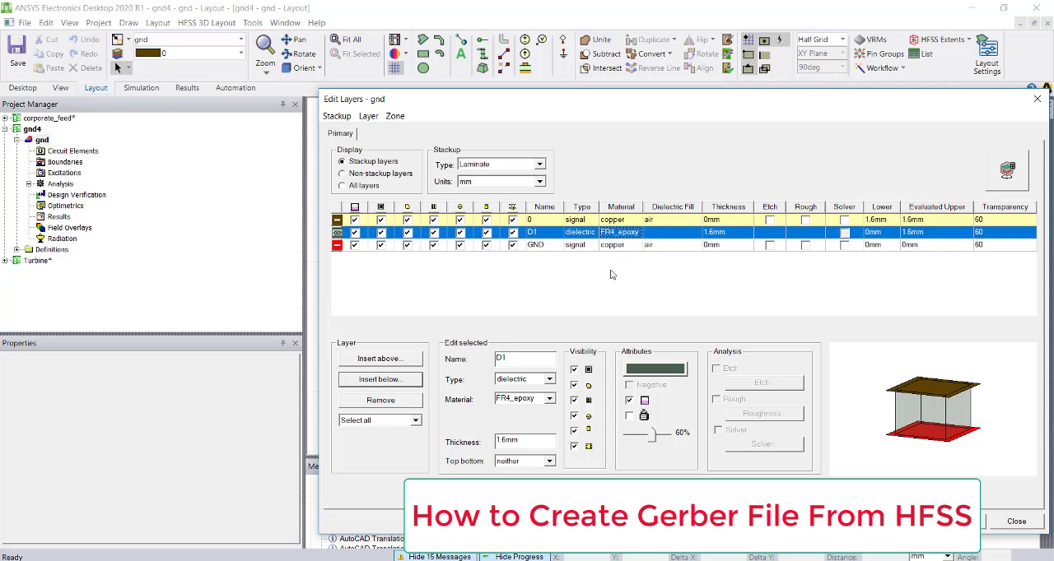
- Open the thickness values of the GND layer and layer 0, and close the stackup editor with the changes applied
click(721, 245)
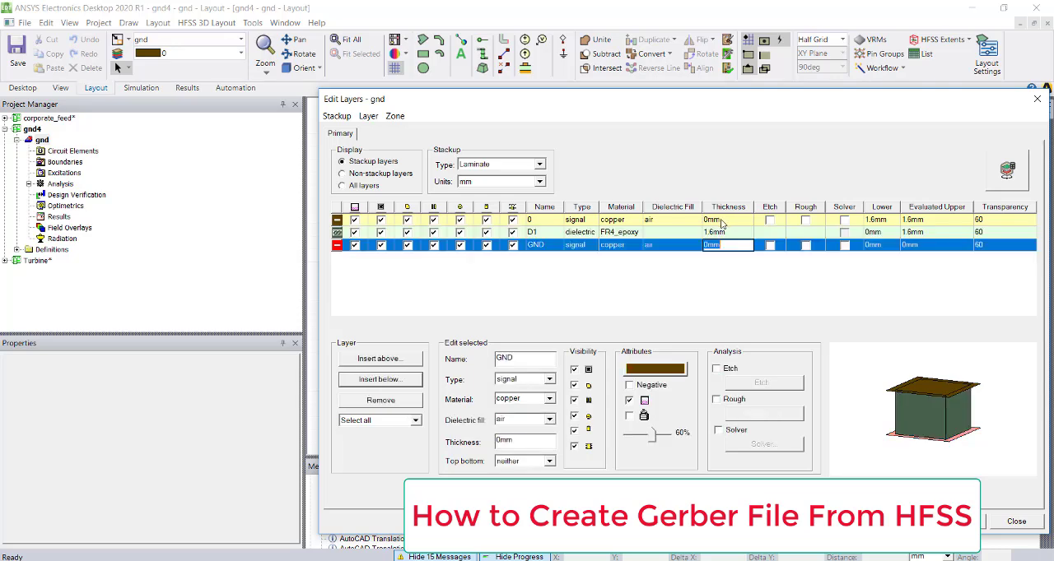
click(721, 220)
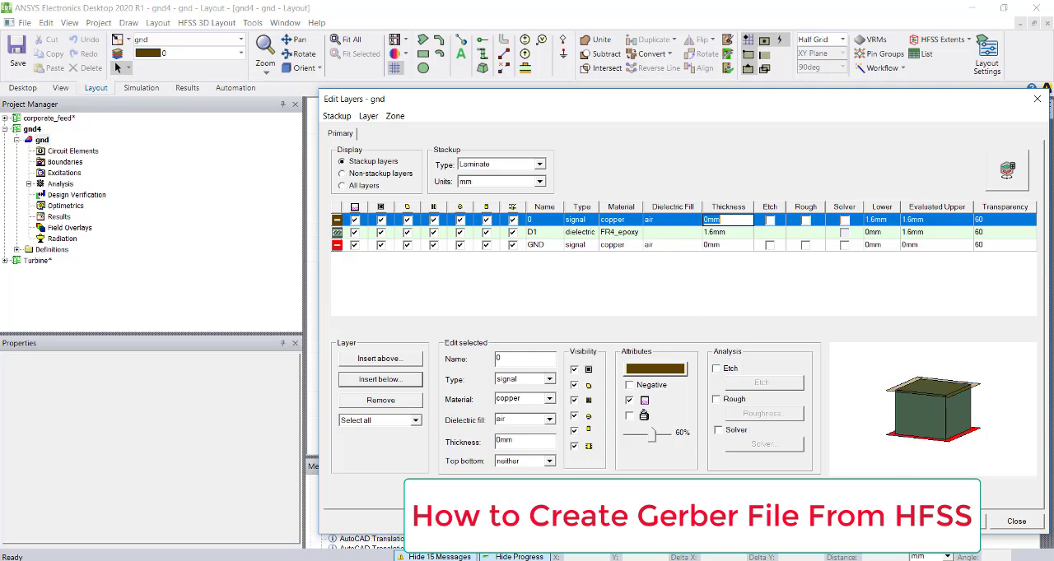
key(Return)
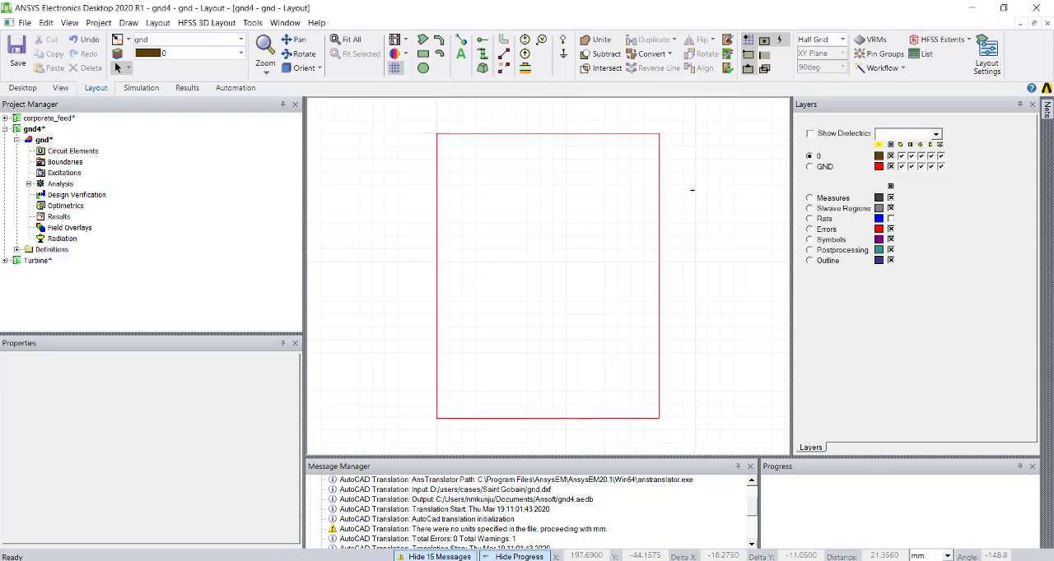
- Render the ground layer's artwork as a filled shape and inspect it in an oblique 3D view
click(397, 40)
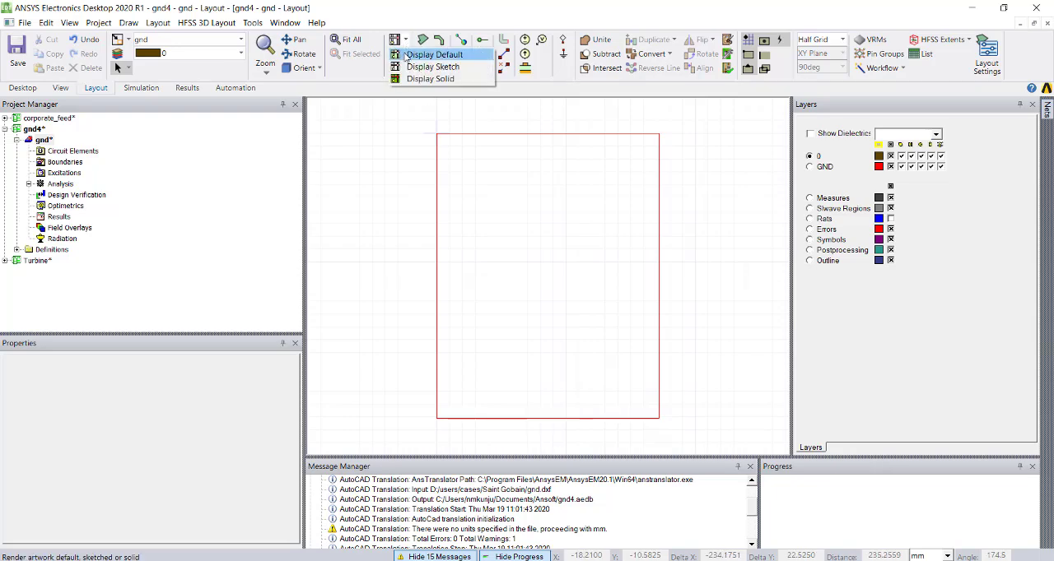
click(405, 55)
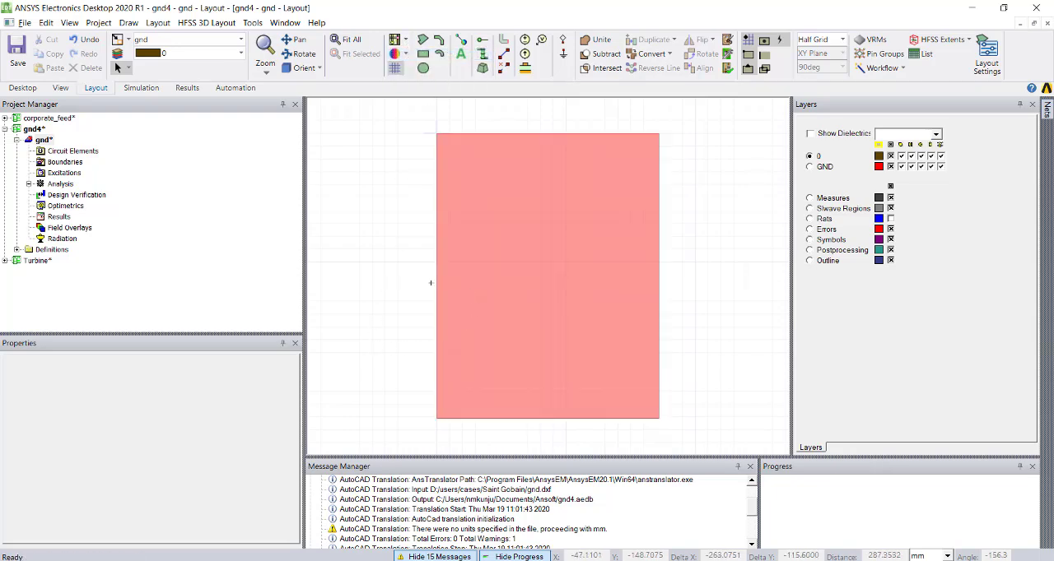
alt+drag(402, 298, 304, 259)
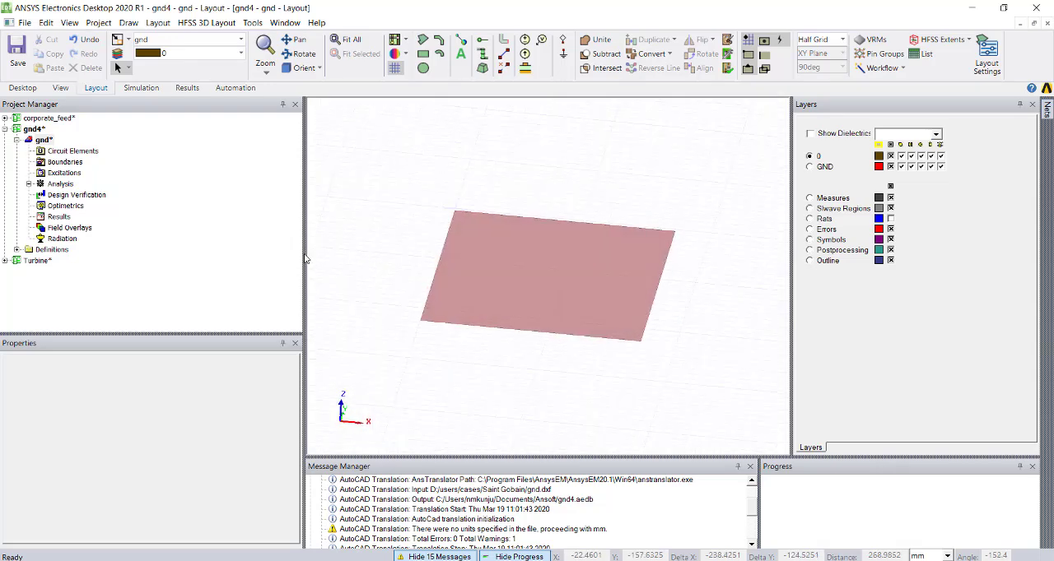
- Import the AutoCAD file Power_Divider.dxf as a new layout, keeping layers 0 and POWER_DIVIDER and the default import options
click(25, 23)
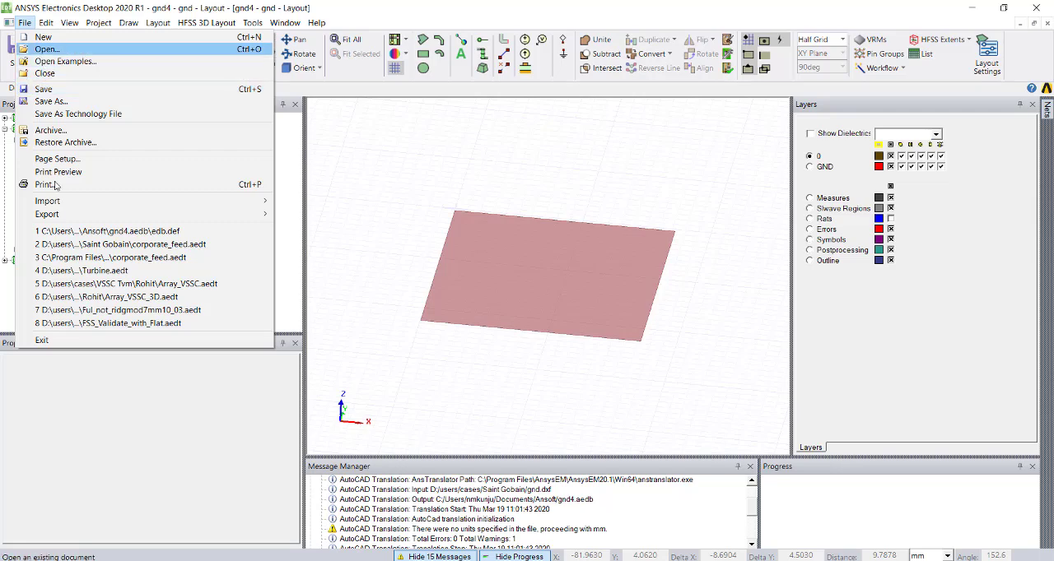
mouse_move(98, 202)
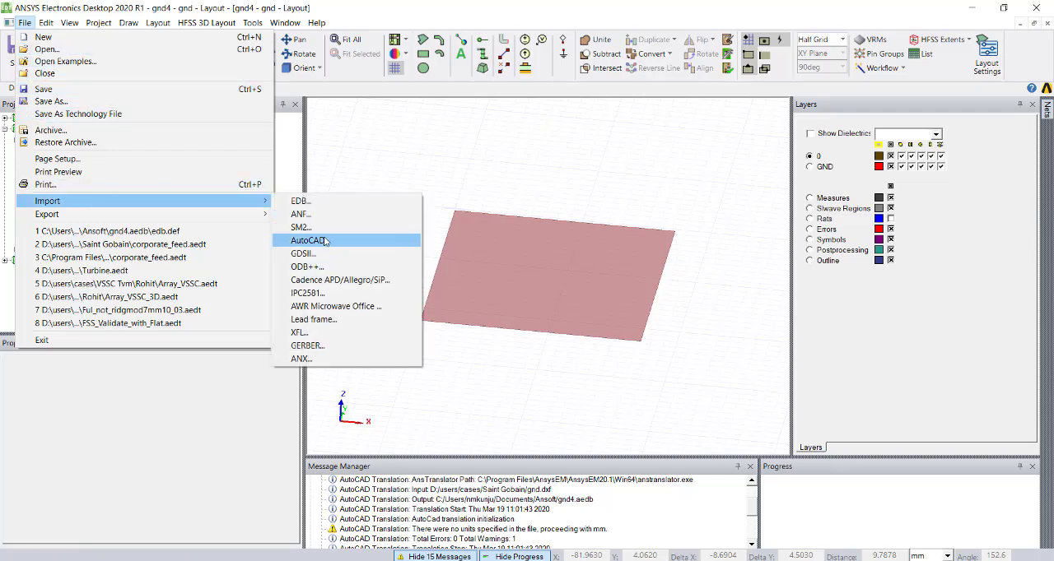
click(327, 254)
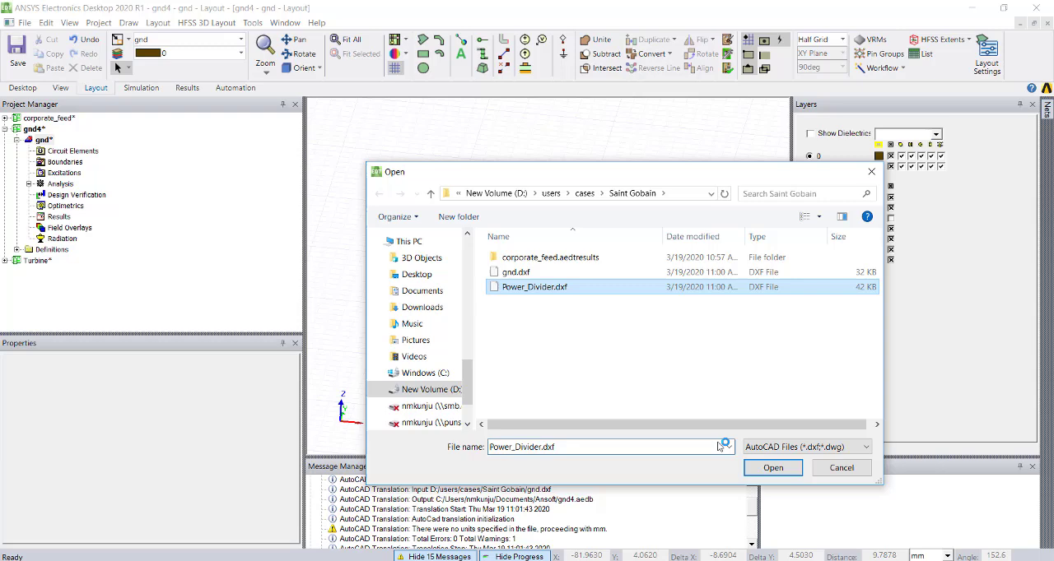
click(772, 467)
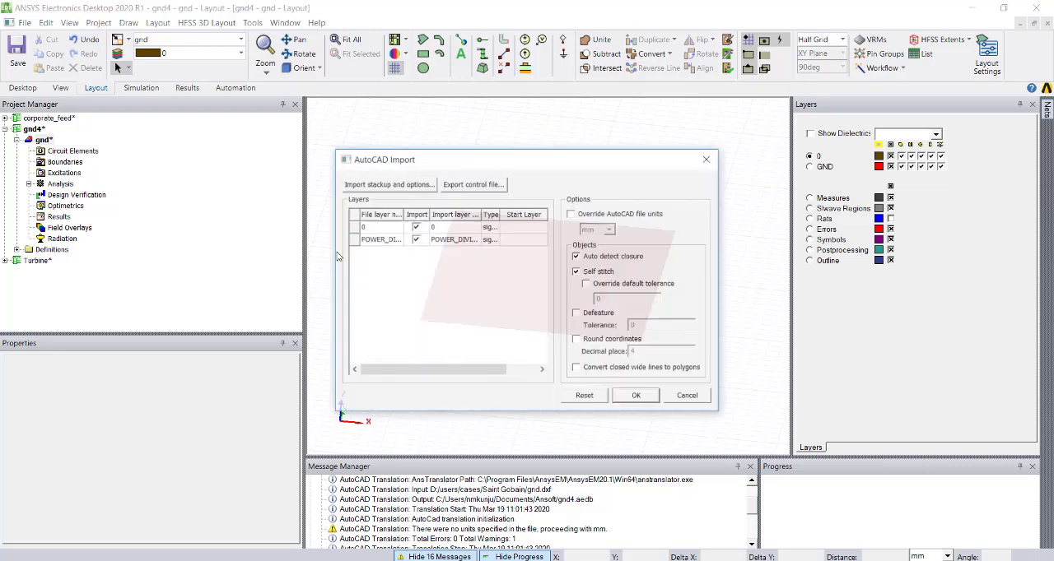
click(642, 398)
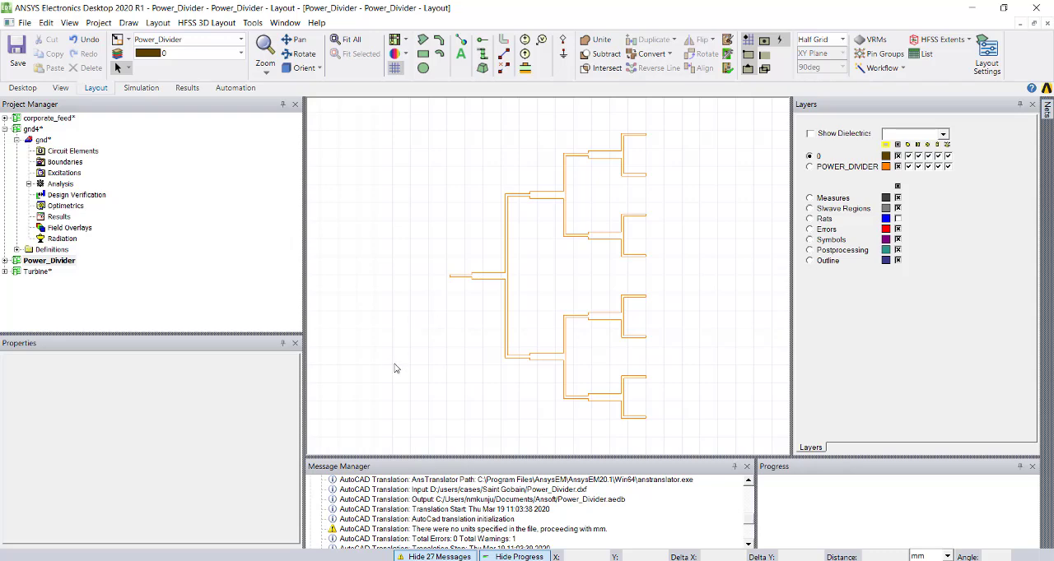
- Render the power divider artwork as a filled shape and copy its polygon
click(404, 41)
click(407, 55)
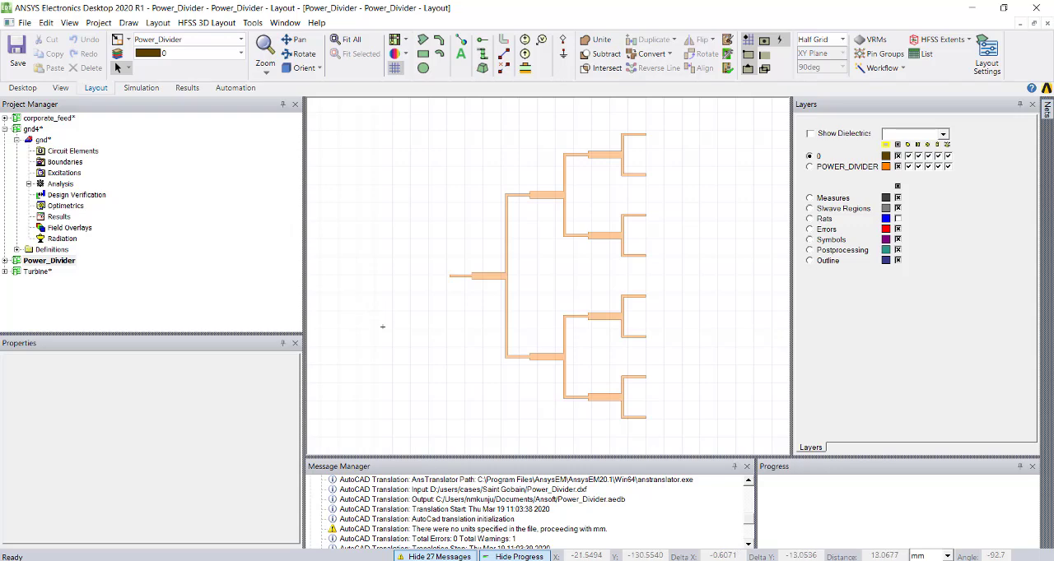
click(479, 276)
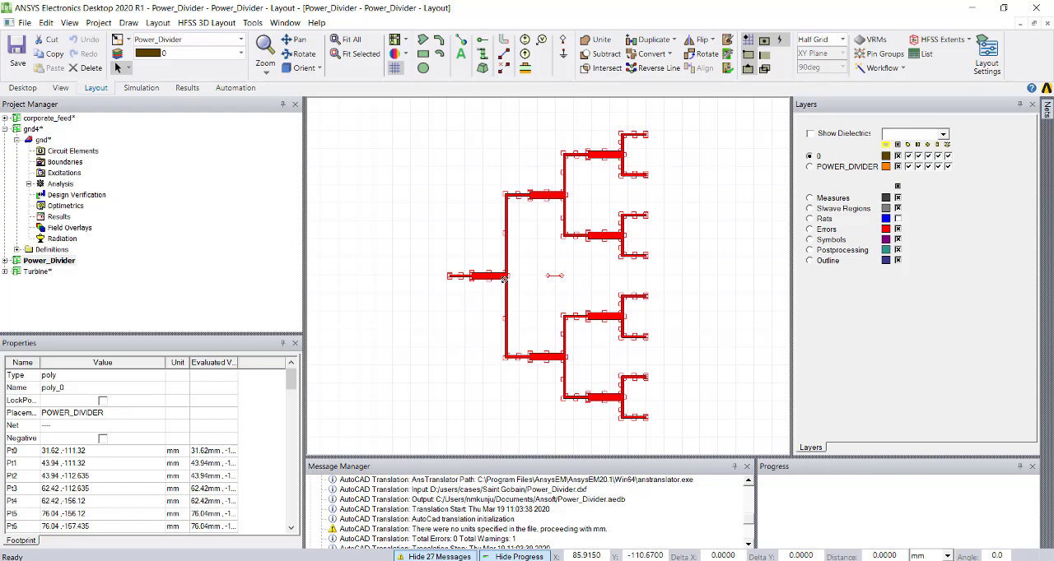
right_click(504, 280)
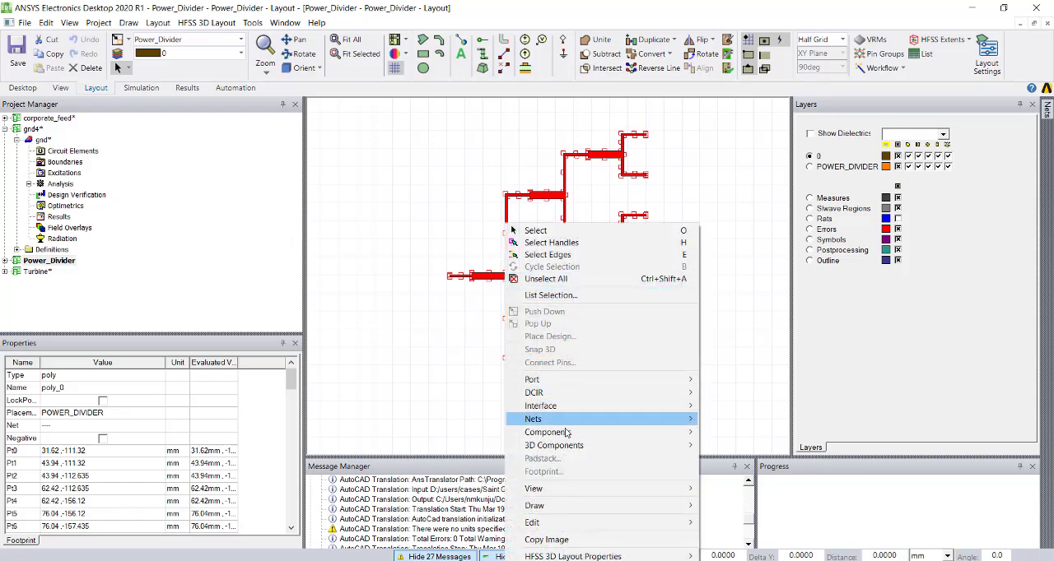
mouse_move(593, 524)
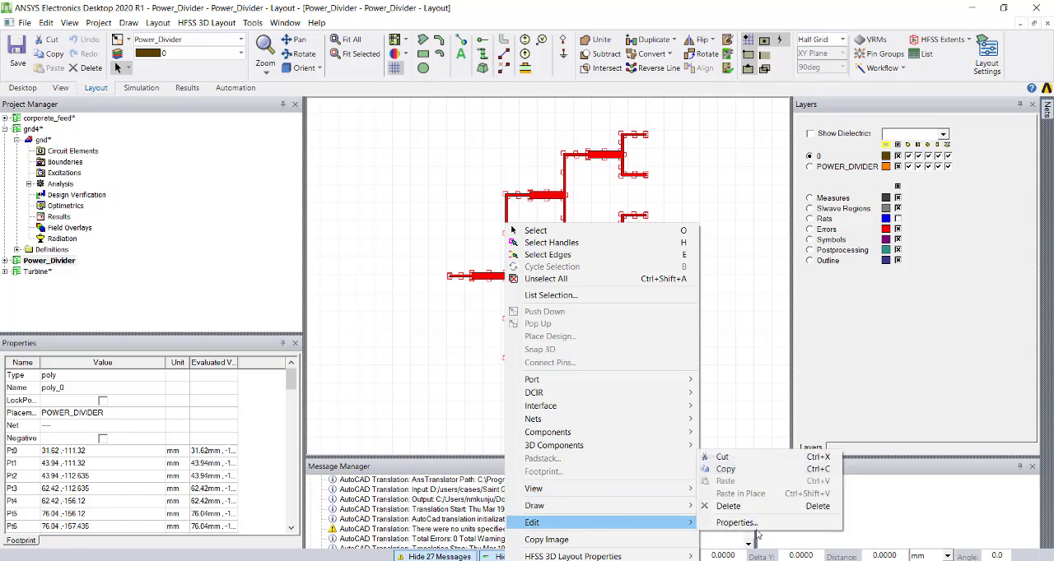
click(771, 472)
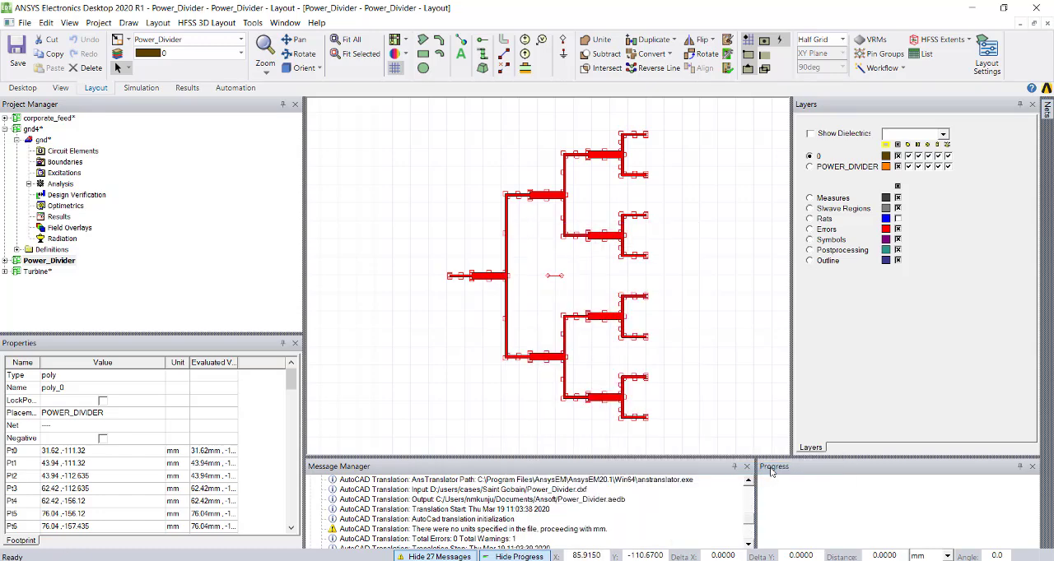
- Open the gnd design of the gnd4 project and paste the copied power divider polygon in place on layer 0
click(42, 141)
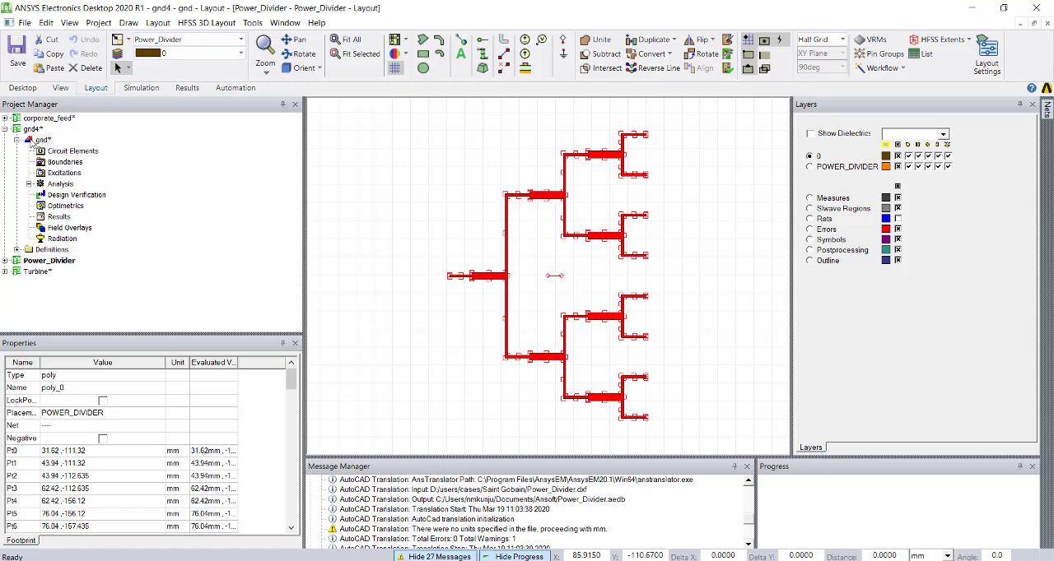
double_click(36, 141)
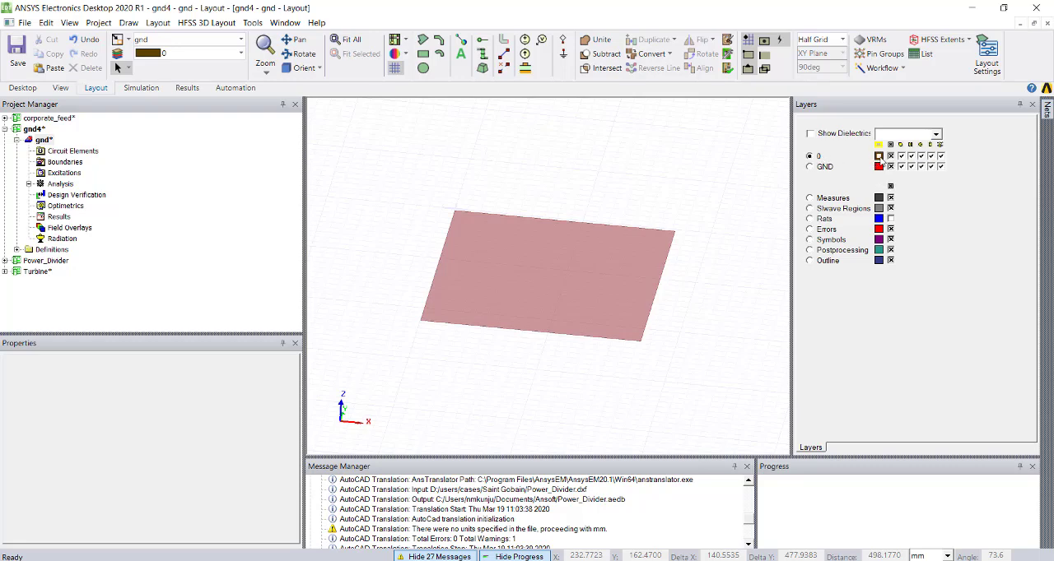
click(810, 156)
right_click(410, 207)
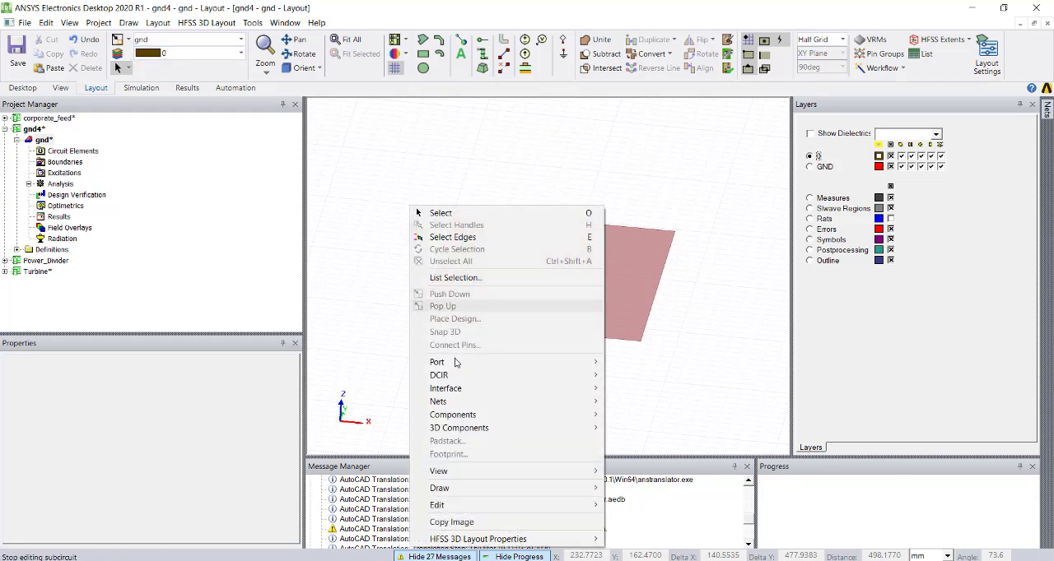
mouse_move(482, 506)
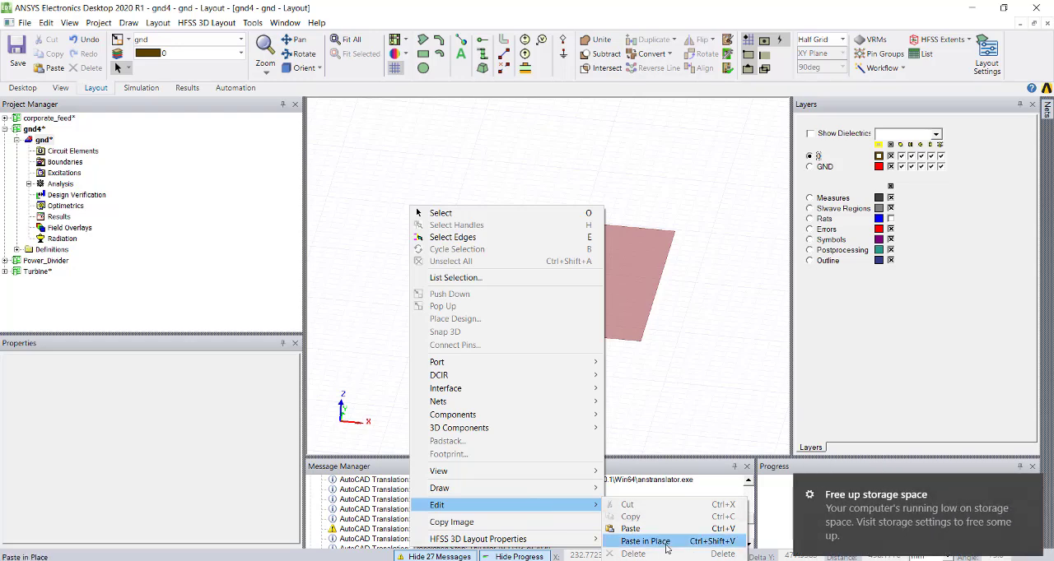
click(645, 542)
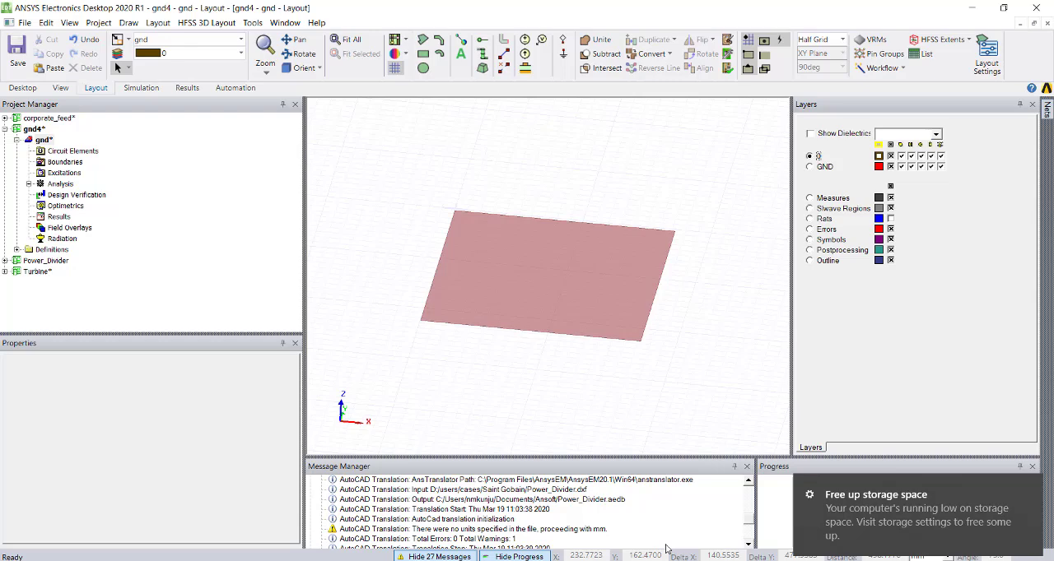
click(522, 416)
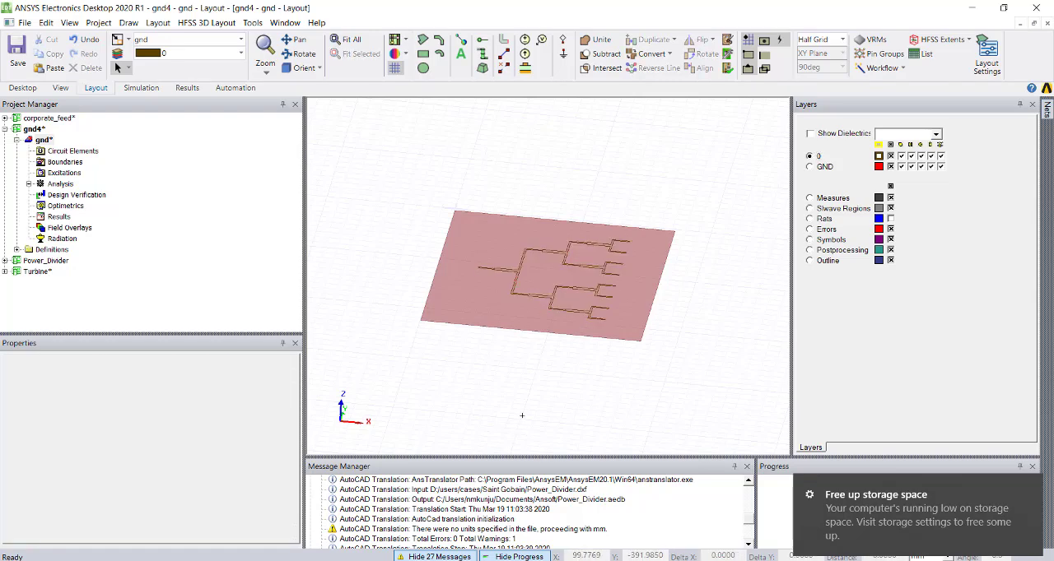
- Render the combined layout with solid fill and inspect the power divider over the ground plane from several oblique 3D angles
alt+drag(522, 417, 563, 417)
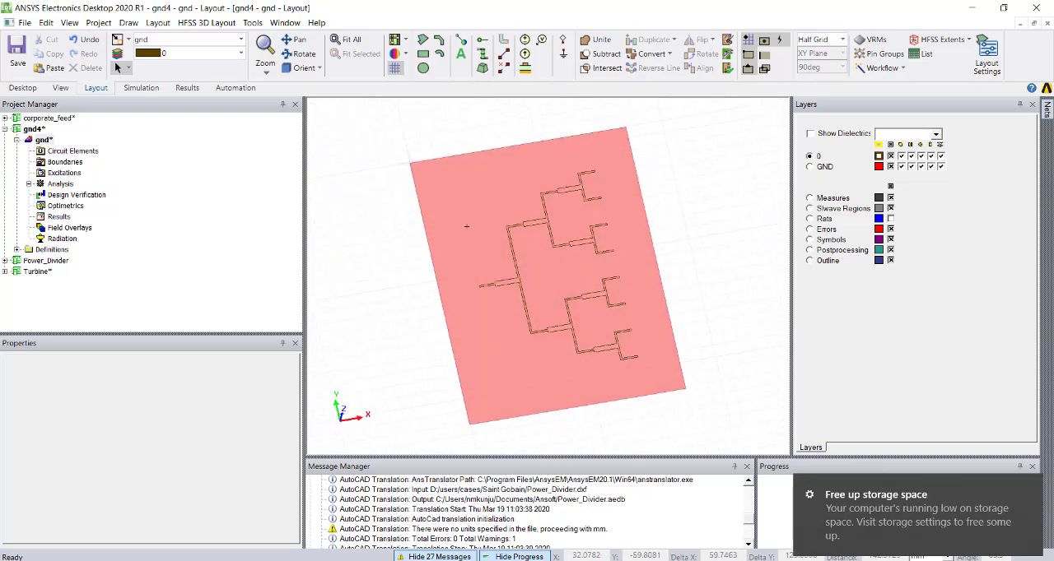
click(449, 259)
click(417, 301)
alt+drag(466, 244, 441, 224)
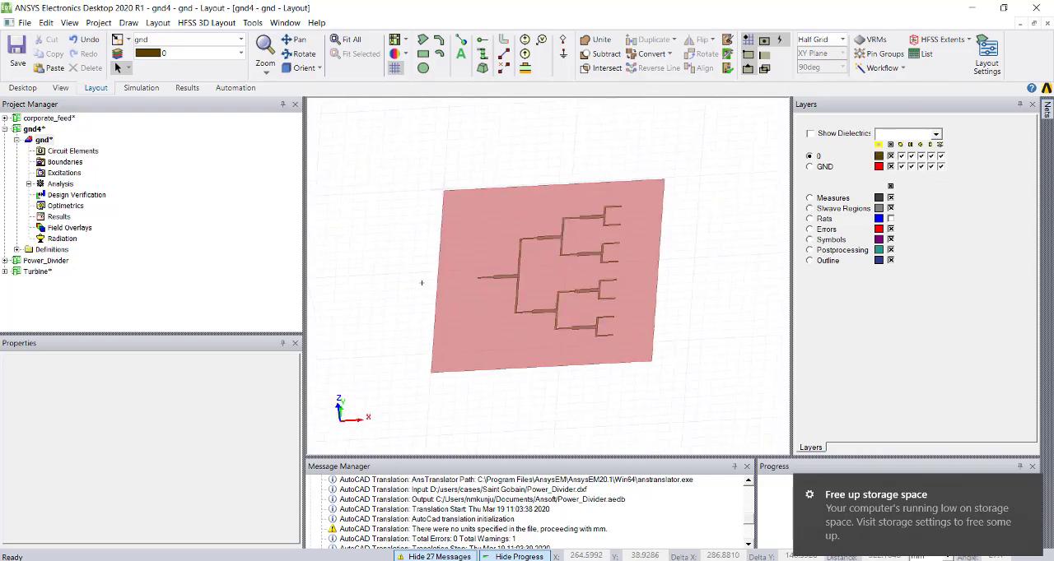
alt+drag(407, 301, 522, 304)
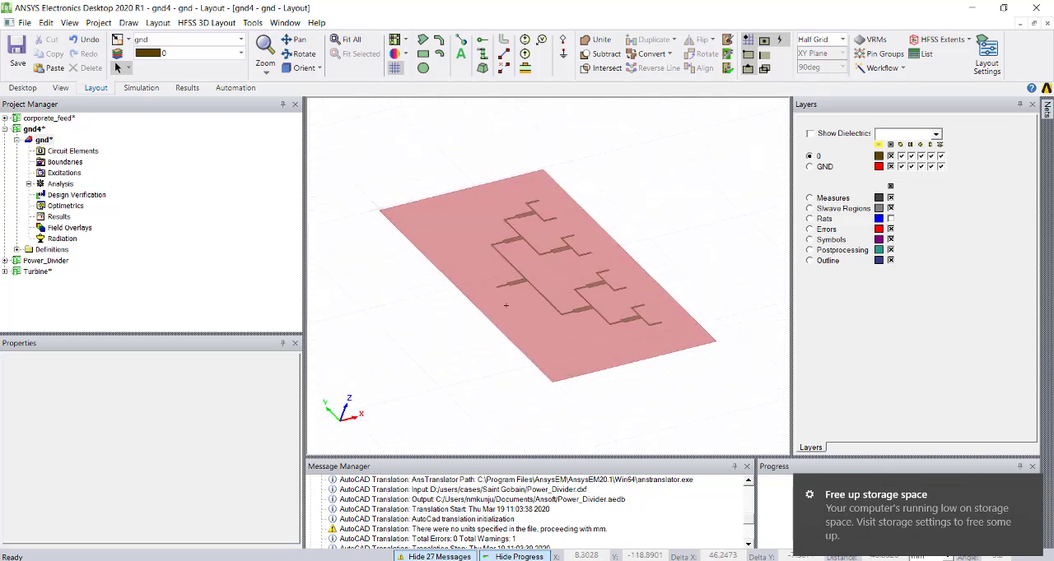
scroll(435, 305, up, 1)
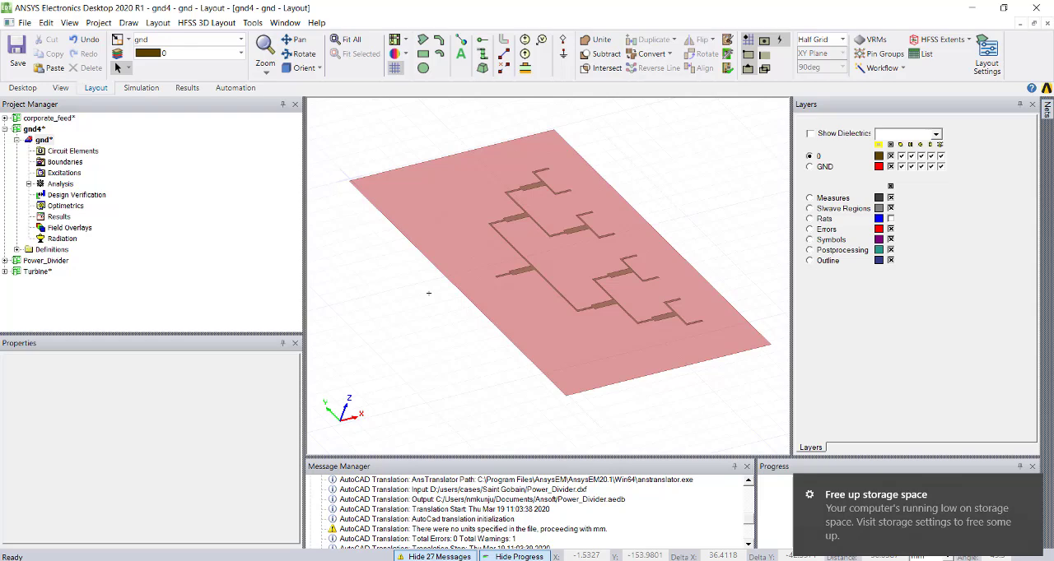
click(396, 56)
click(403, 80)
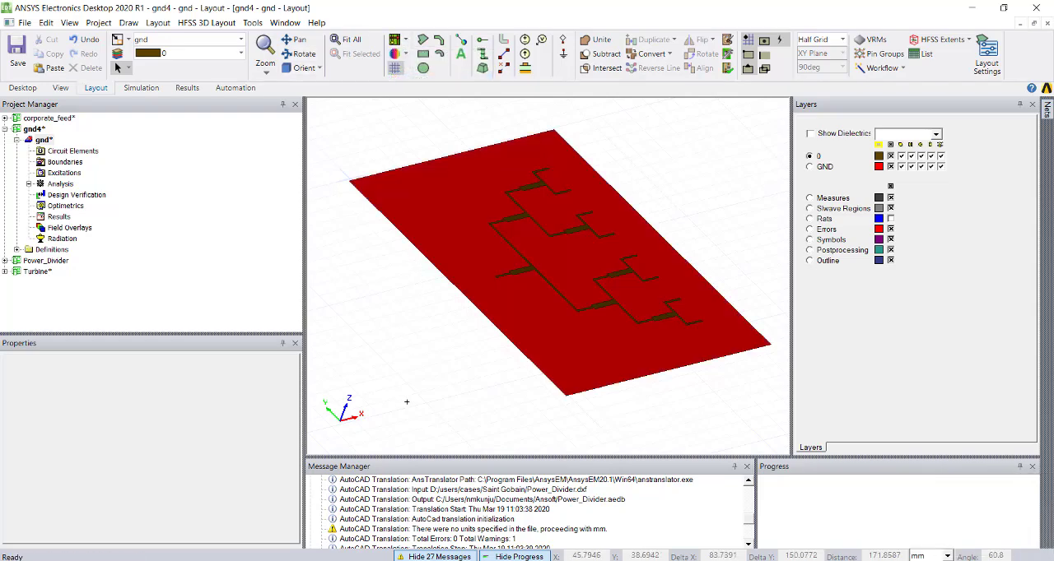
alt+drag(449, 354, 409, 371)
drag(364, 364, 462, 405)
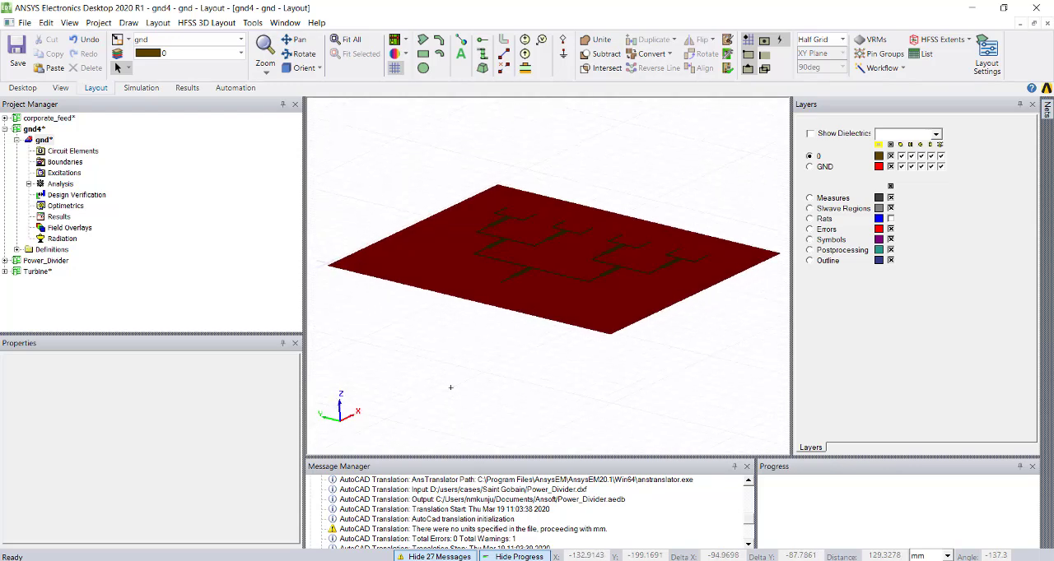
- Start a Gerber export of the gnd layout with the file name gnd4_gnd.ger in the Saint Gobain folder
click(25, 23)
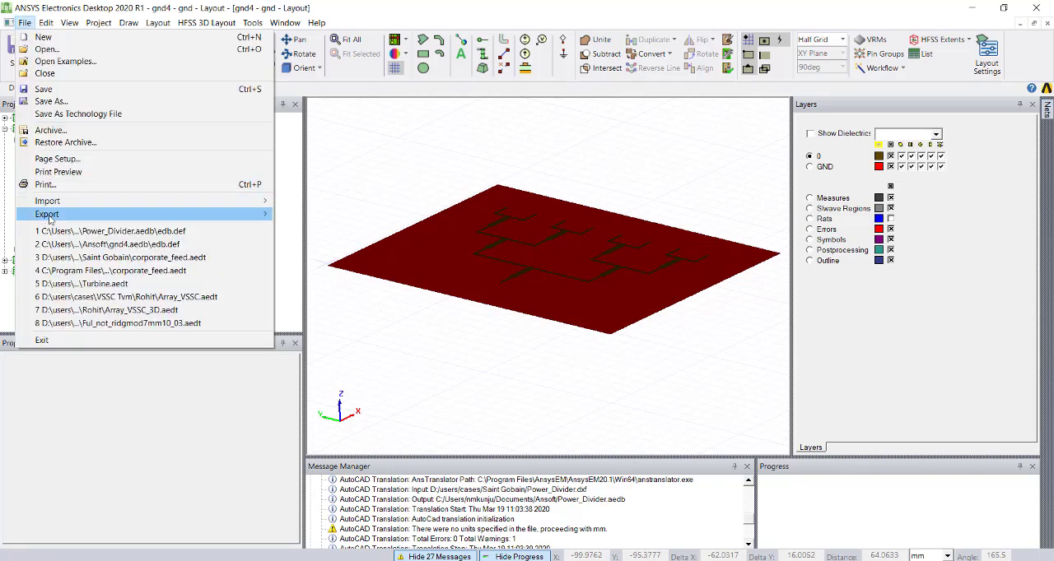
mouse_move(49, 214)
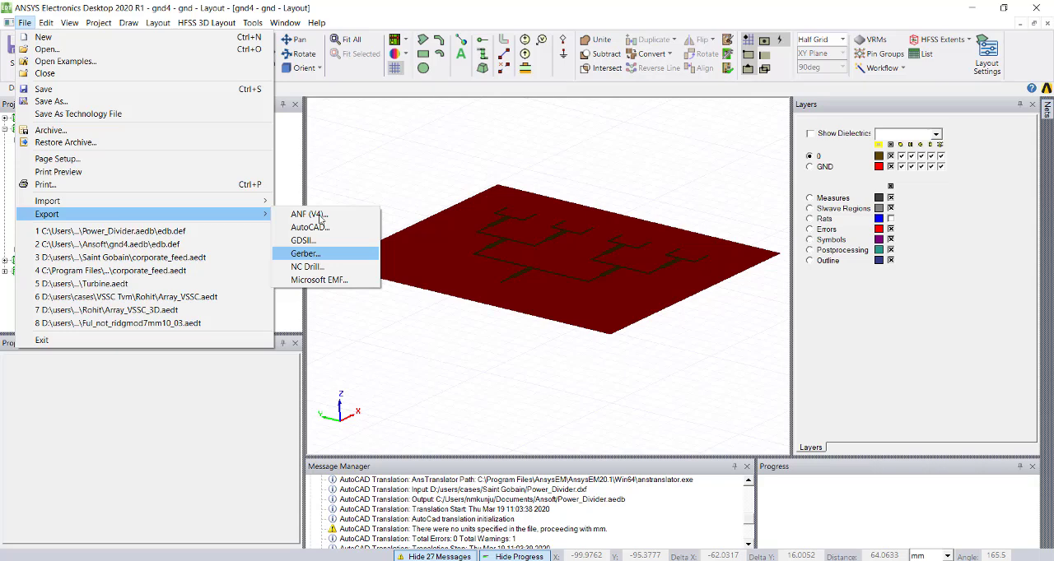
click(321, 218)
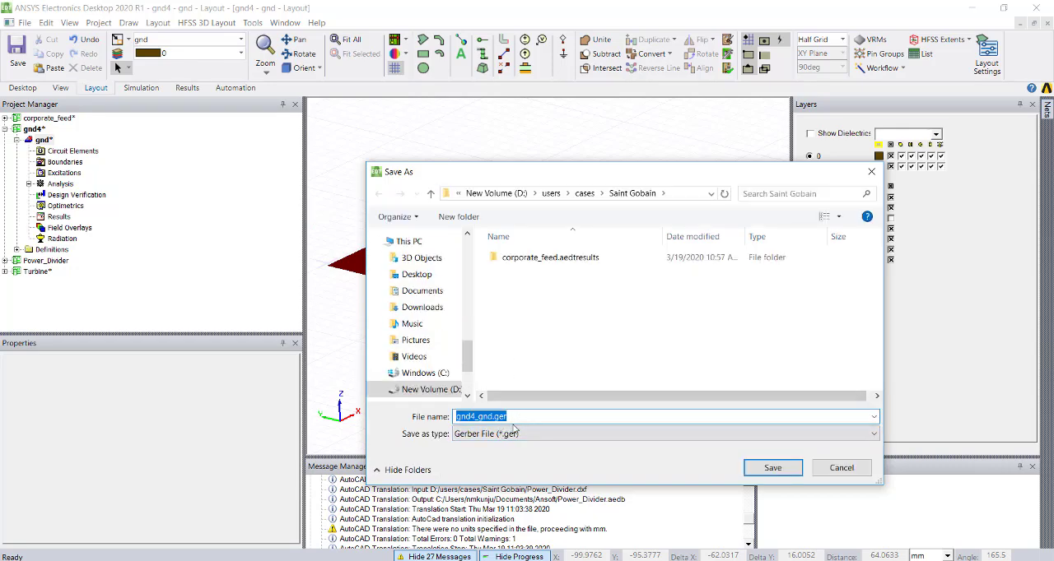
click(772, 469)
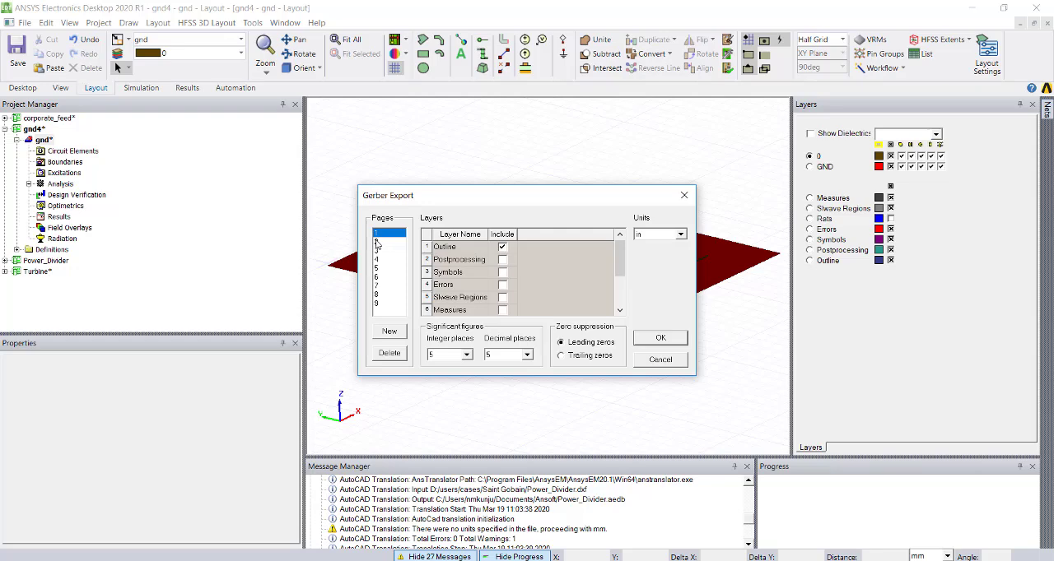
- Review which layers the Gerber export pages include, checking pages 2, 3, 9, 8 and 7 for GND, D1 and 0
click(376, 243)
click(375, 251)
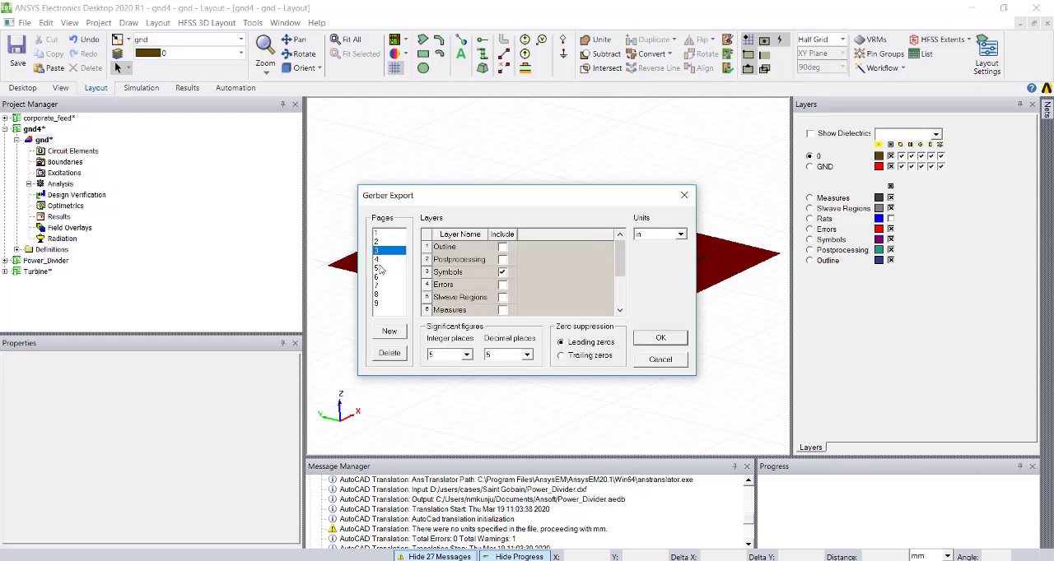
click(377, 302)
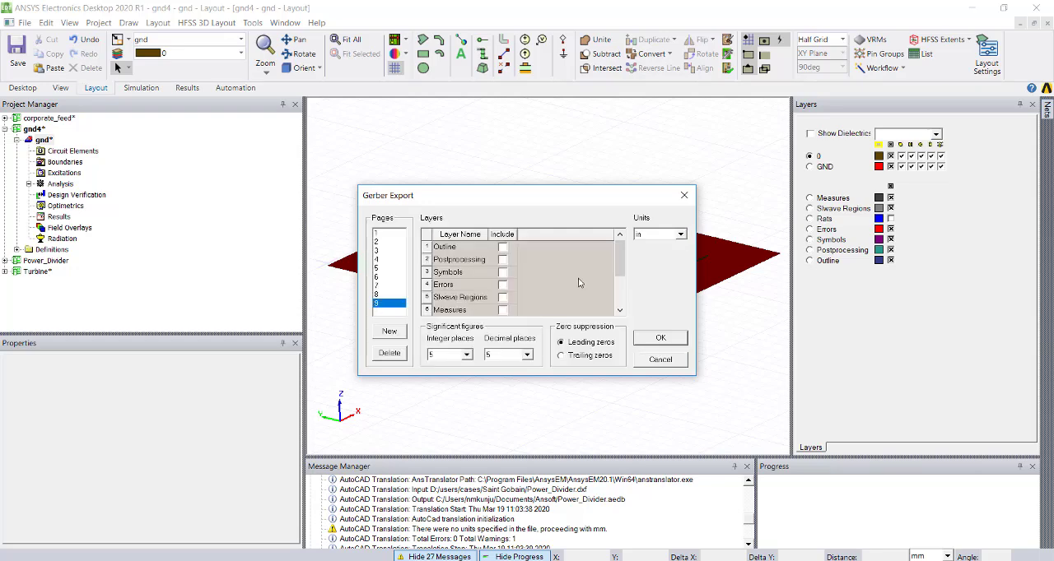
drag(619, 264, 619, 293)
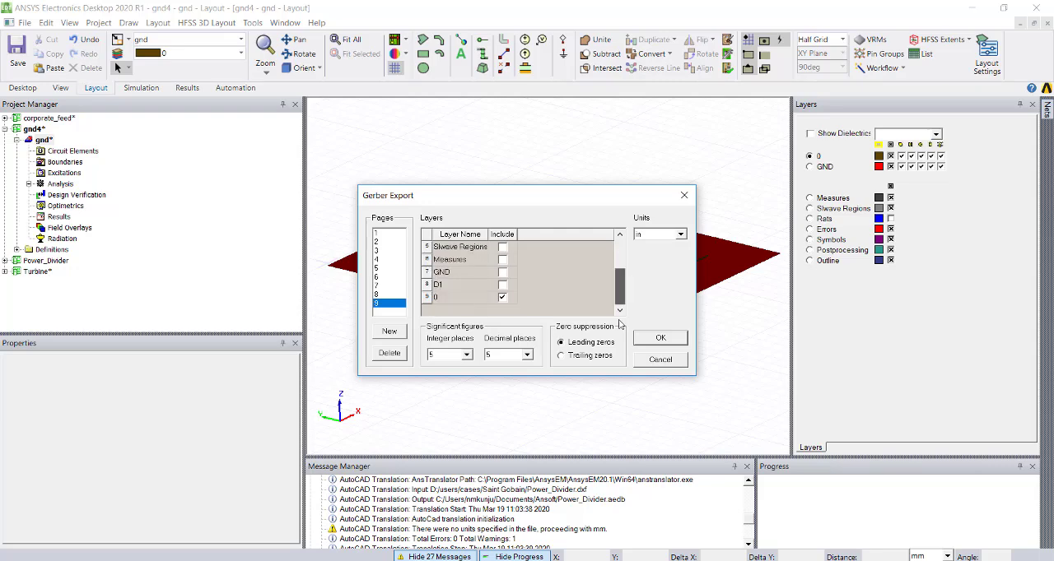
click(503, 273)
click(502, 296)
click(451, 298)
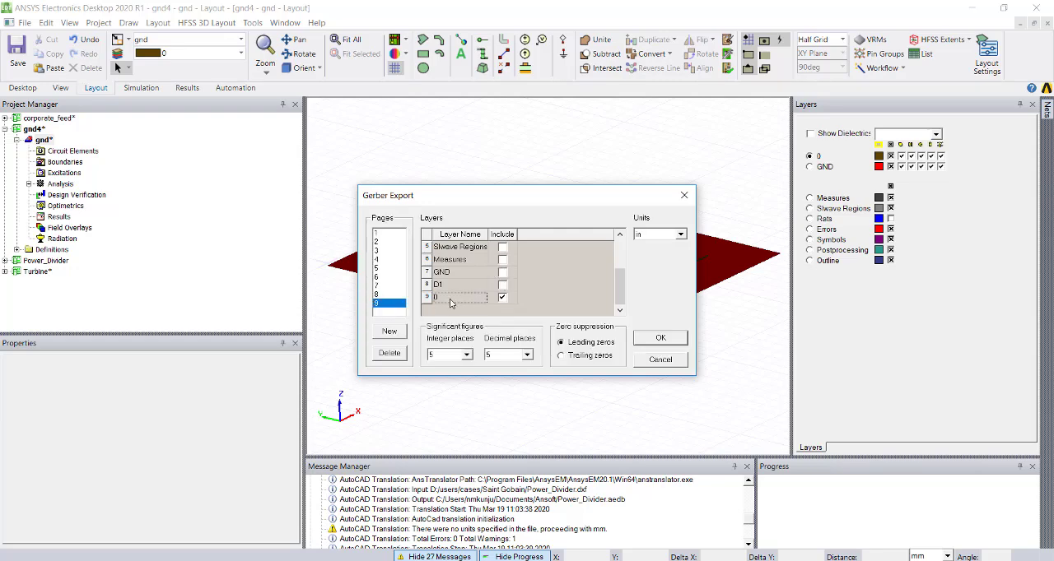
click(380, 296)
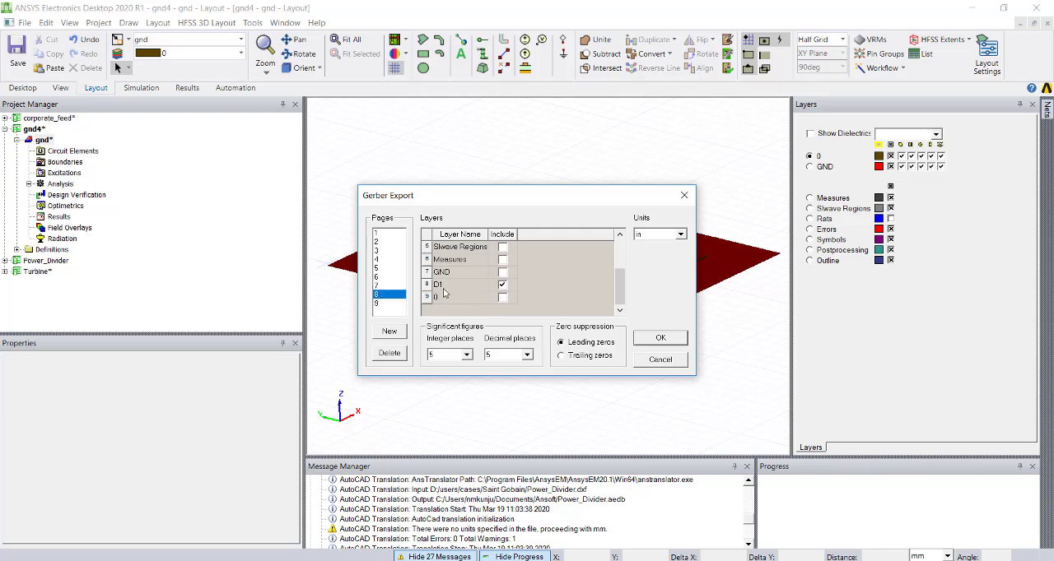
click(377, 285)
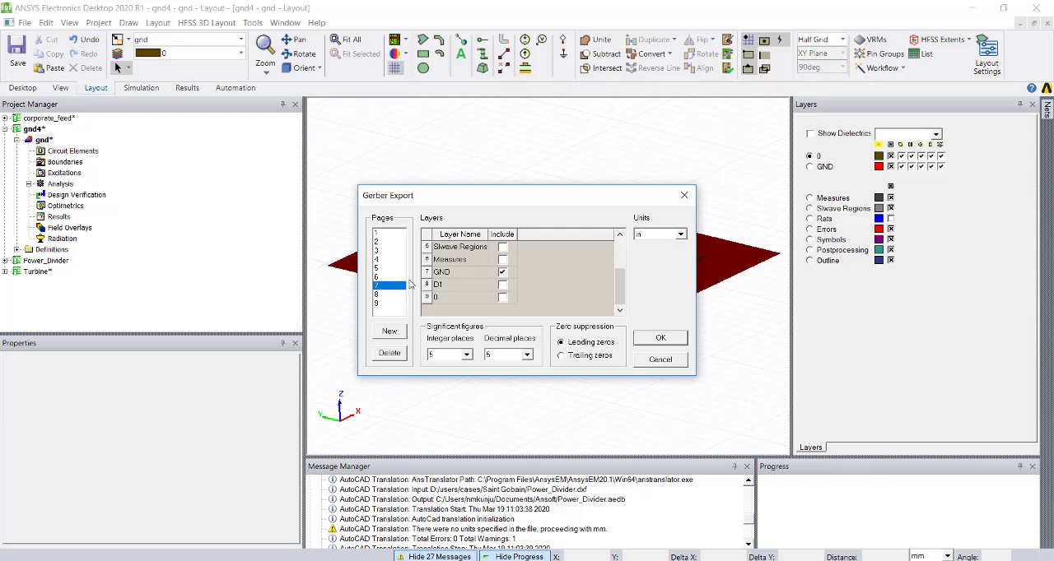
- Delete pages 1 to 6 from the Gerber export, keeping pages 7, 8 and 9, and select page 8
click(386, 233)
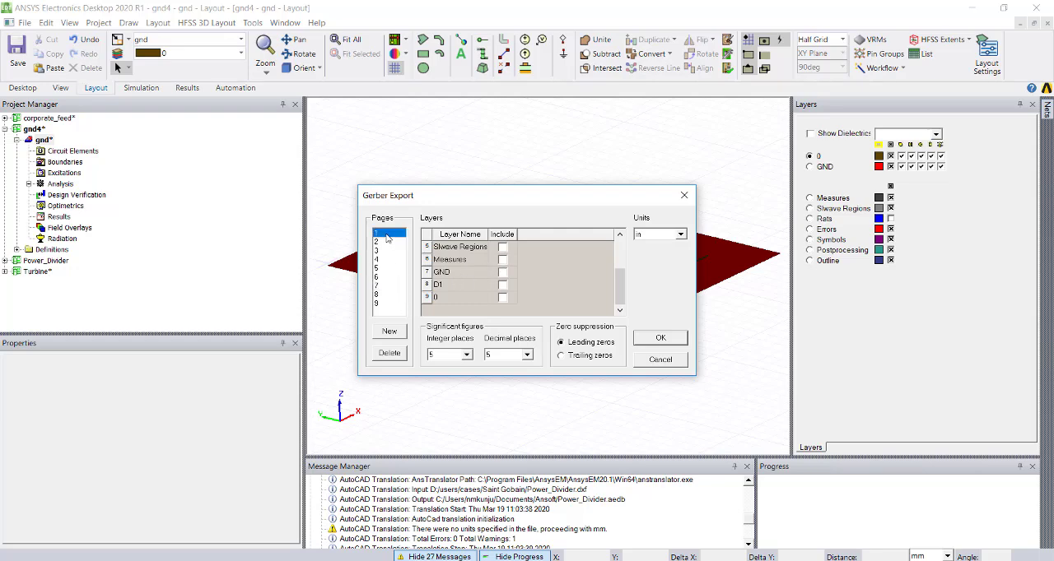
click(390, 353)
click(389, 354)
click(389, 353)
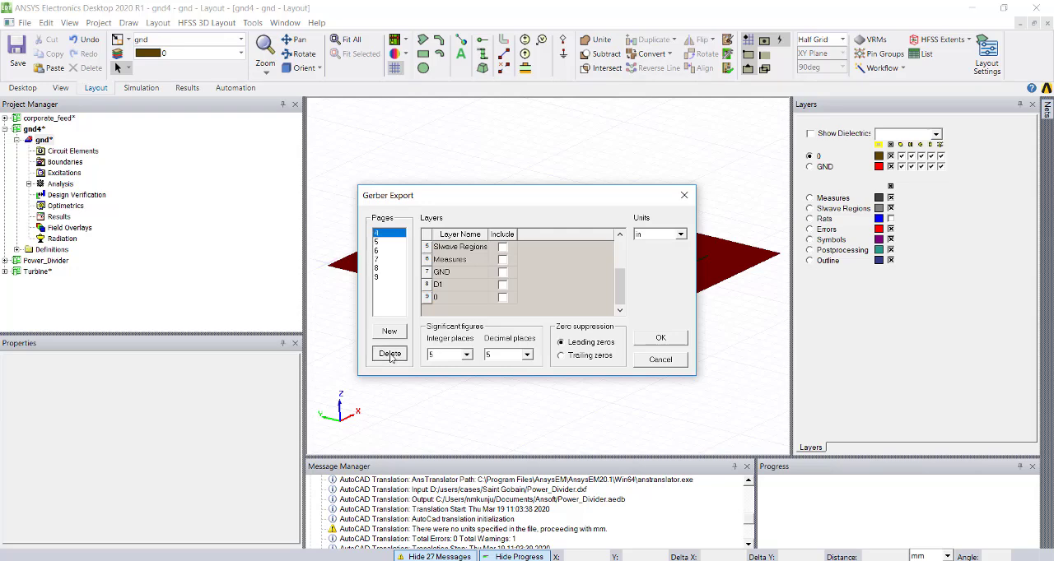
click(389, 354)
click(389, 353)
click(381, 241)
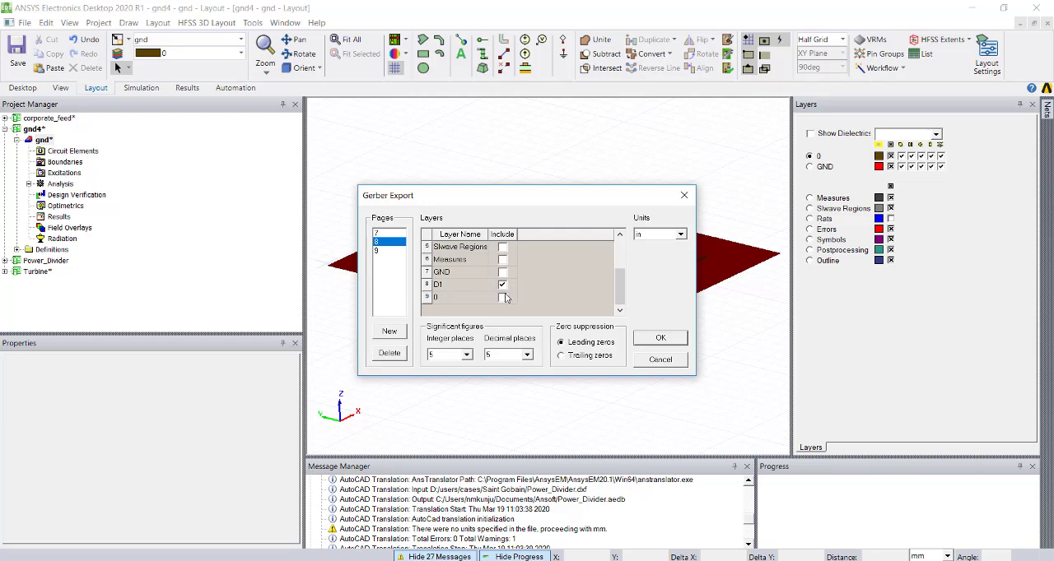
- Choose the units for the Gerber export and run the export
click(669, 235)
click(657, 255)
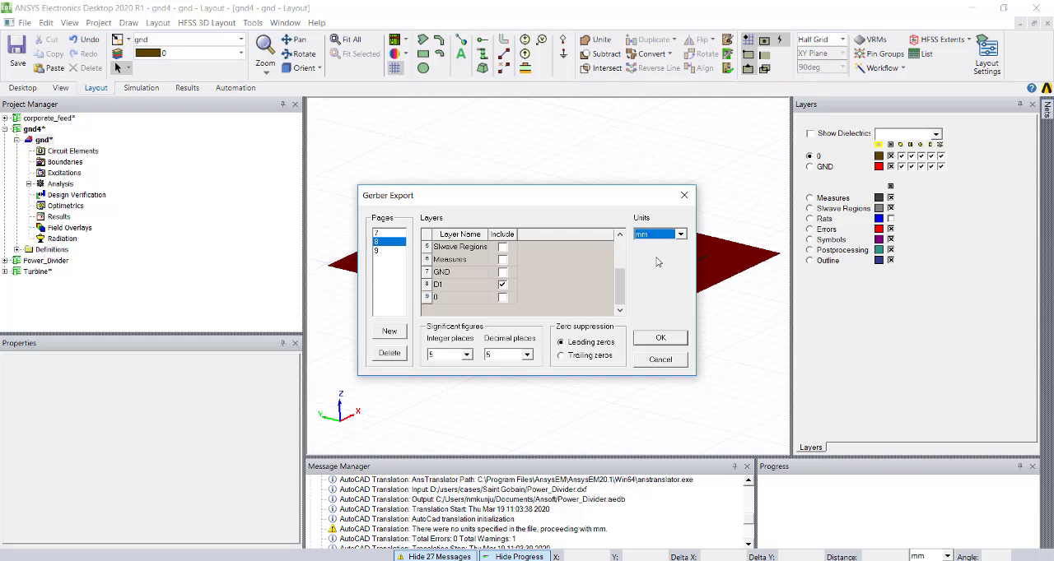
click(661, 339)
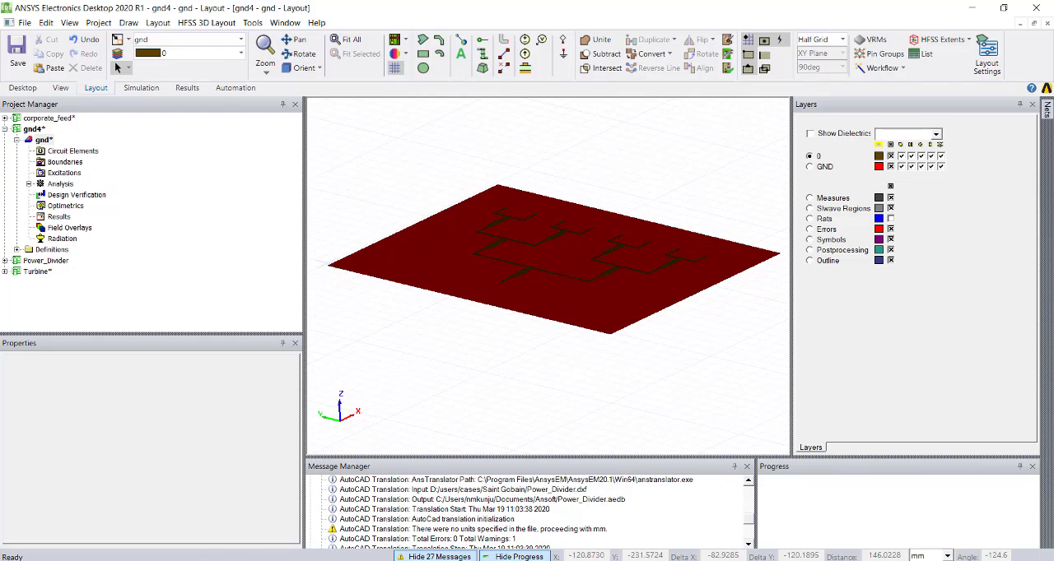
mouse_move(297, 560)
click(970, 560)
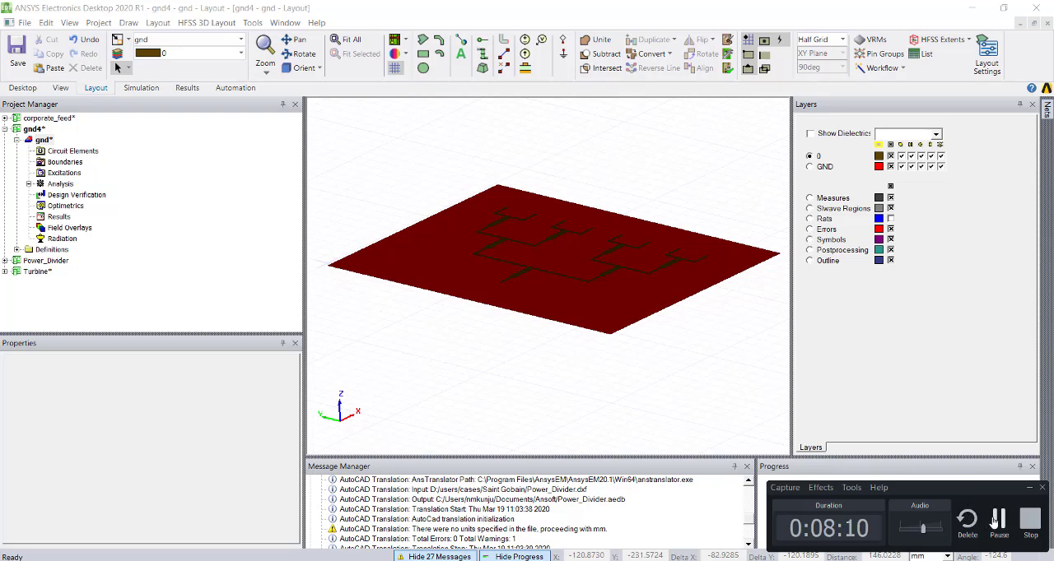
click(999, 518)
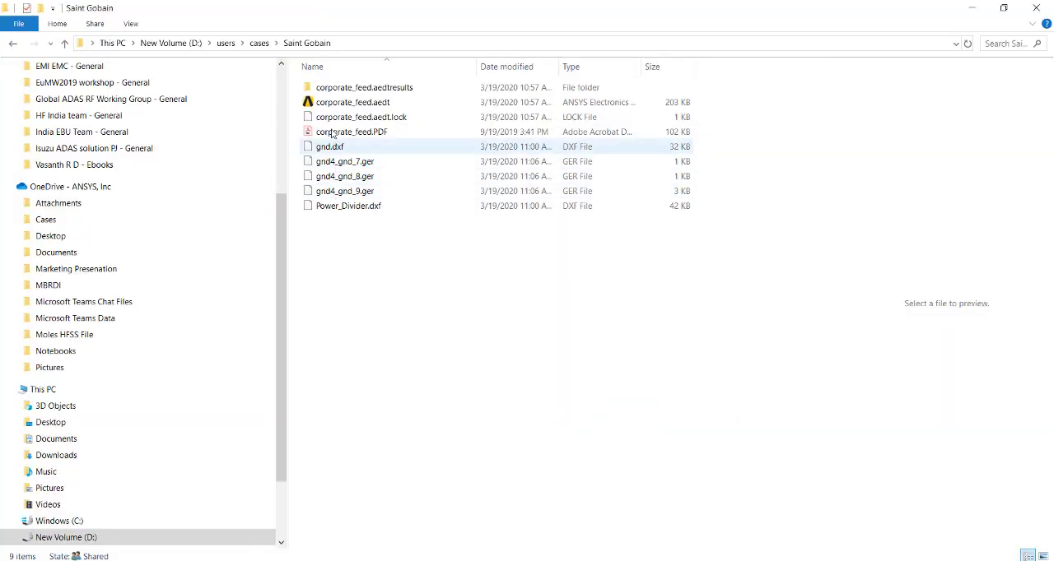
- Check the exported Gerber files gnd4_gnd_7.ger, gnd4_gnd_8.ger and gnd4_gnd_9.ger in the Saint Gobain folder in File Explorer
click(331, 163)
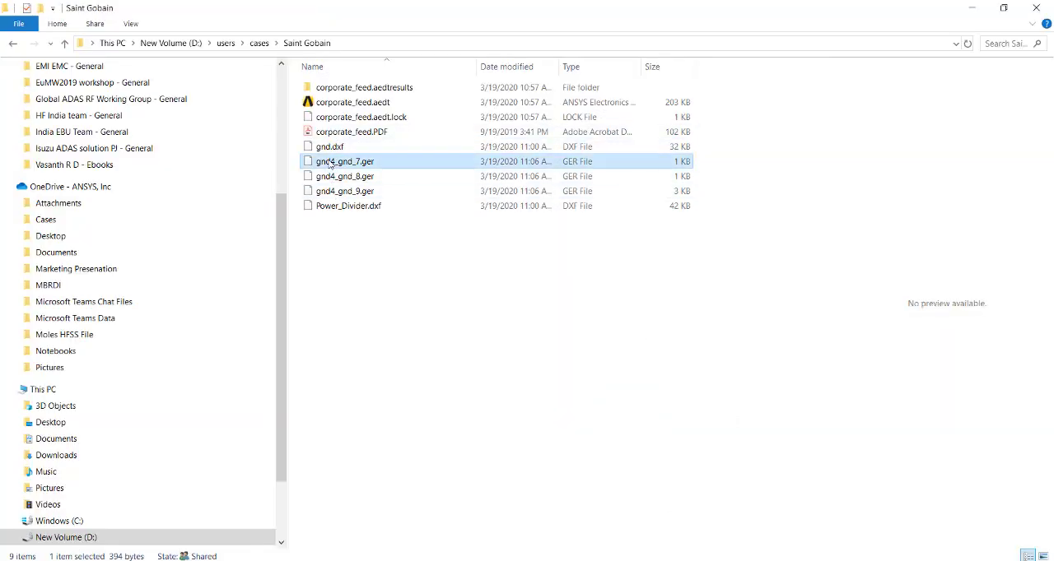
click(325, 178)
click(324, 192)
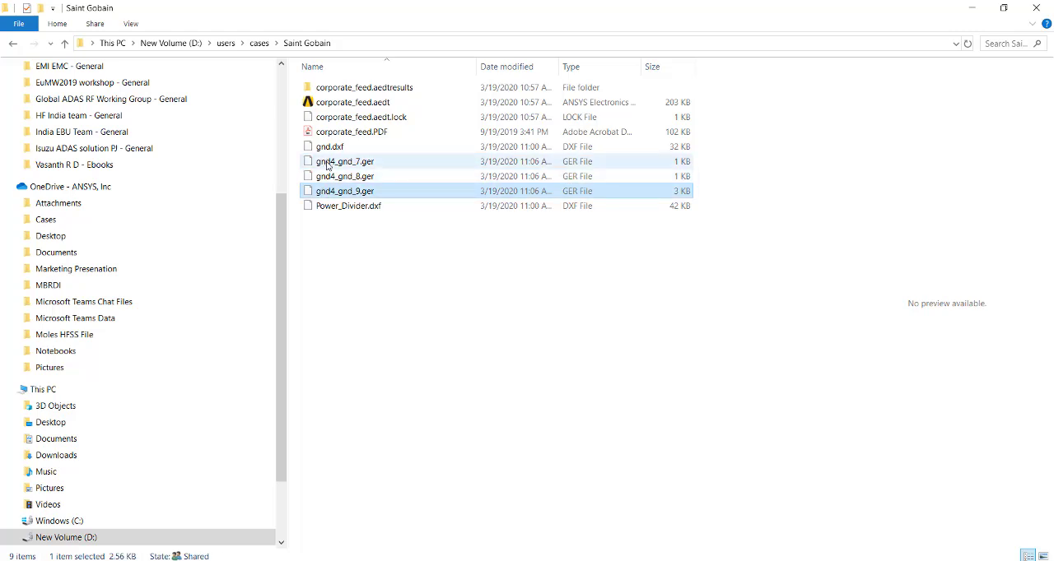
click(328, 164)
click(329, 179)
click(329, 191)
click(329, 163)
click(330, 177)
click(331, 190)
click(328, 163)
click(327, 176)
click(324, 191)
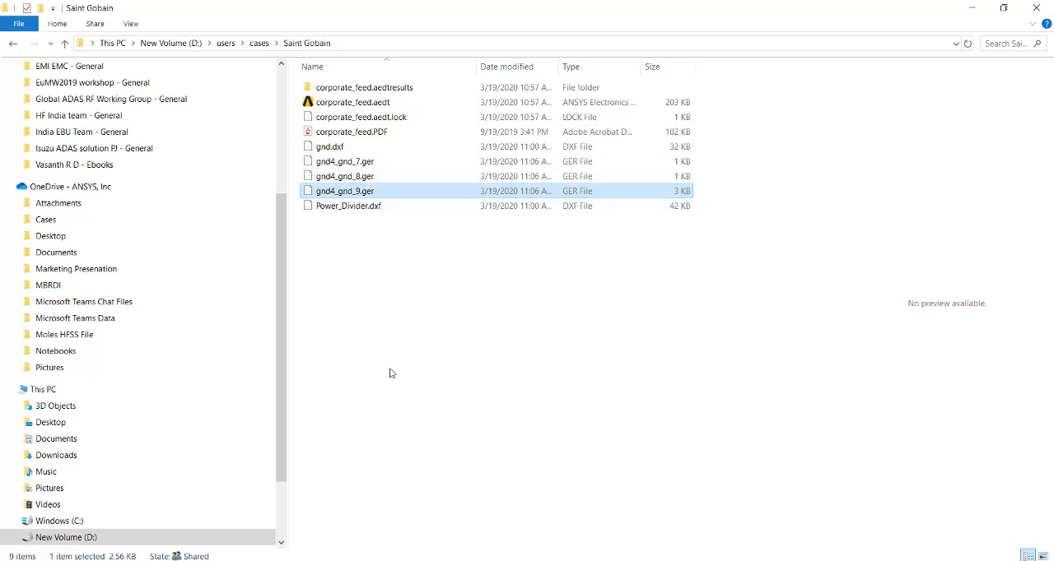
click(699, 560)
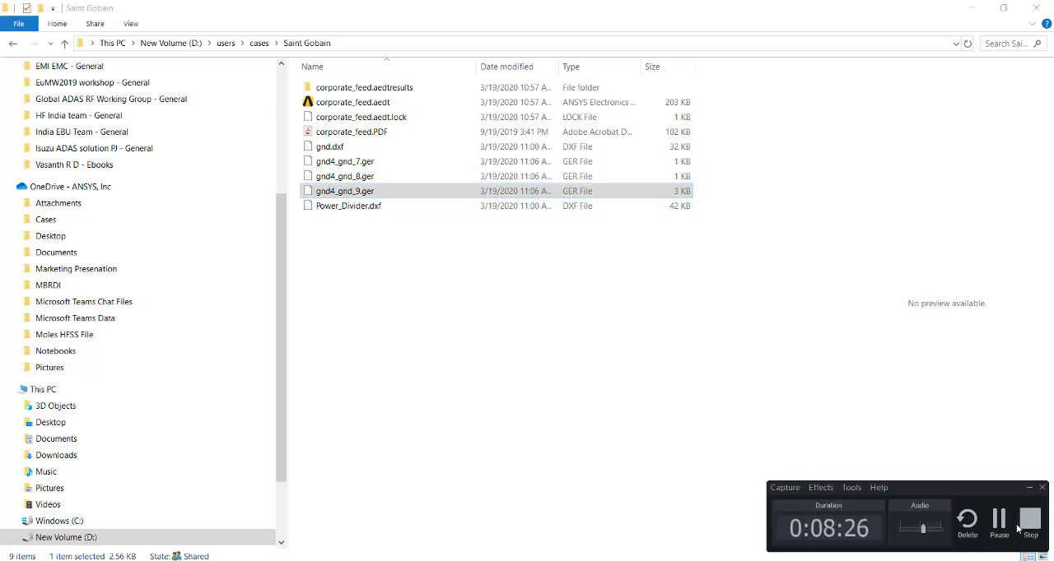